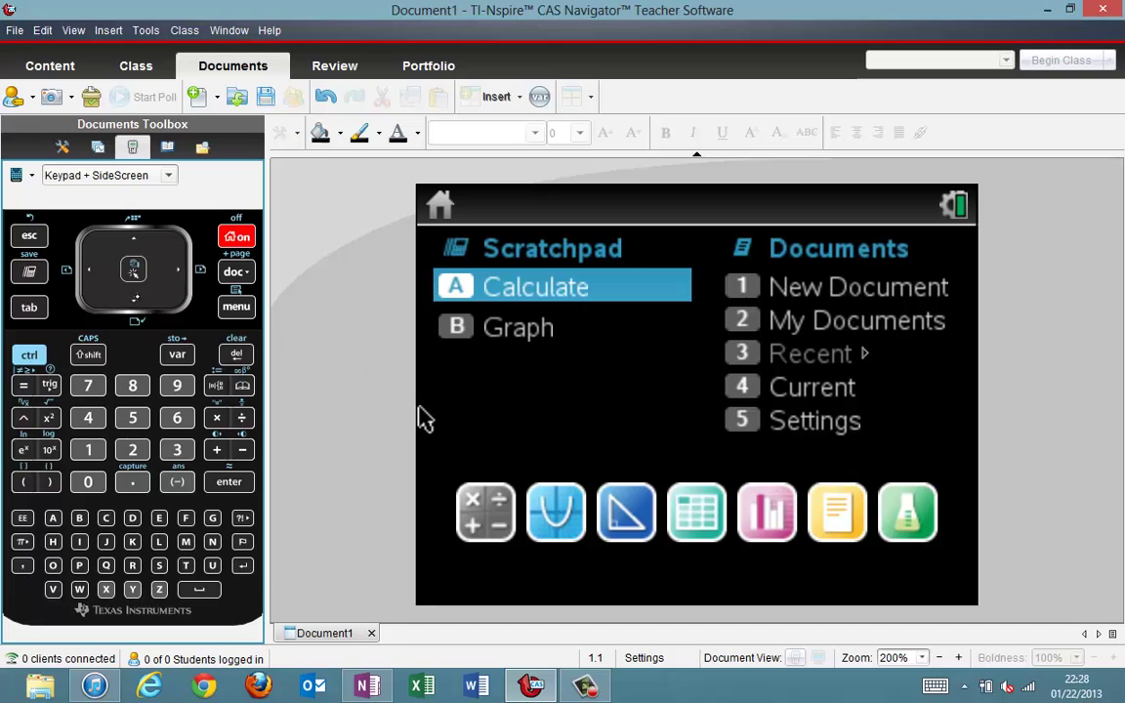
From the Home screen, start a new blank document so the list of apps to add appears.
{"action": "key", "text": "Down"}
{"action": "key", "text": "Down"}
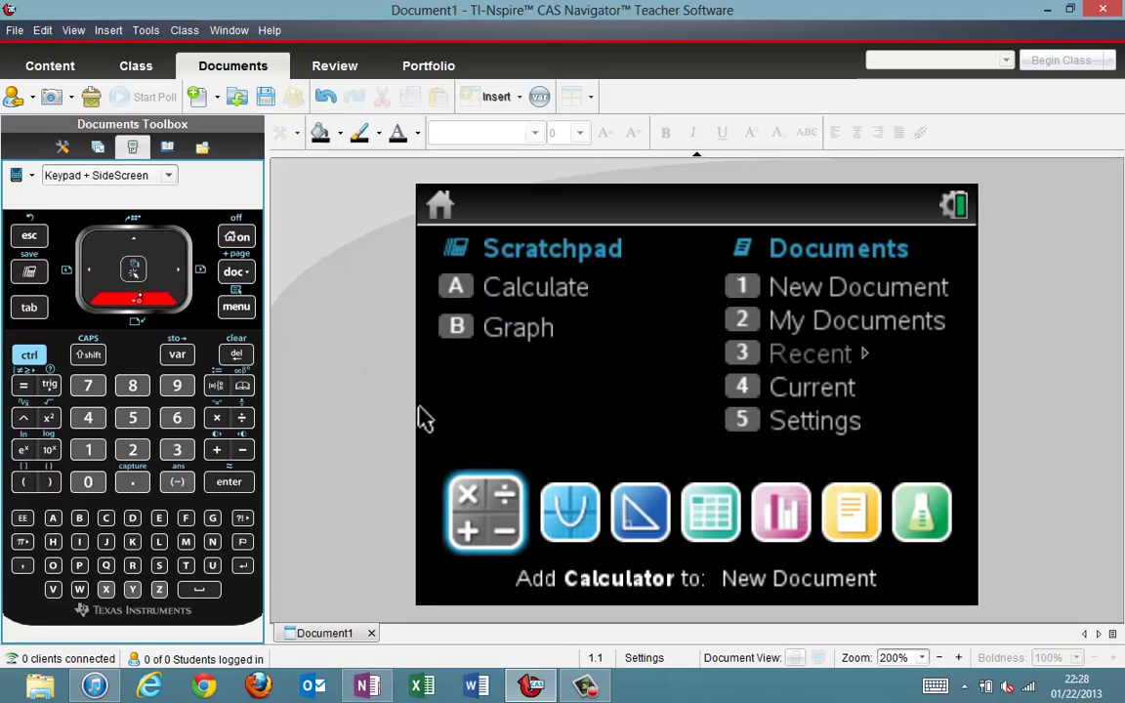
{"action": "key", "text": "Right"}
{"action": "key", "text": "Right"}
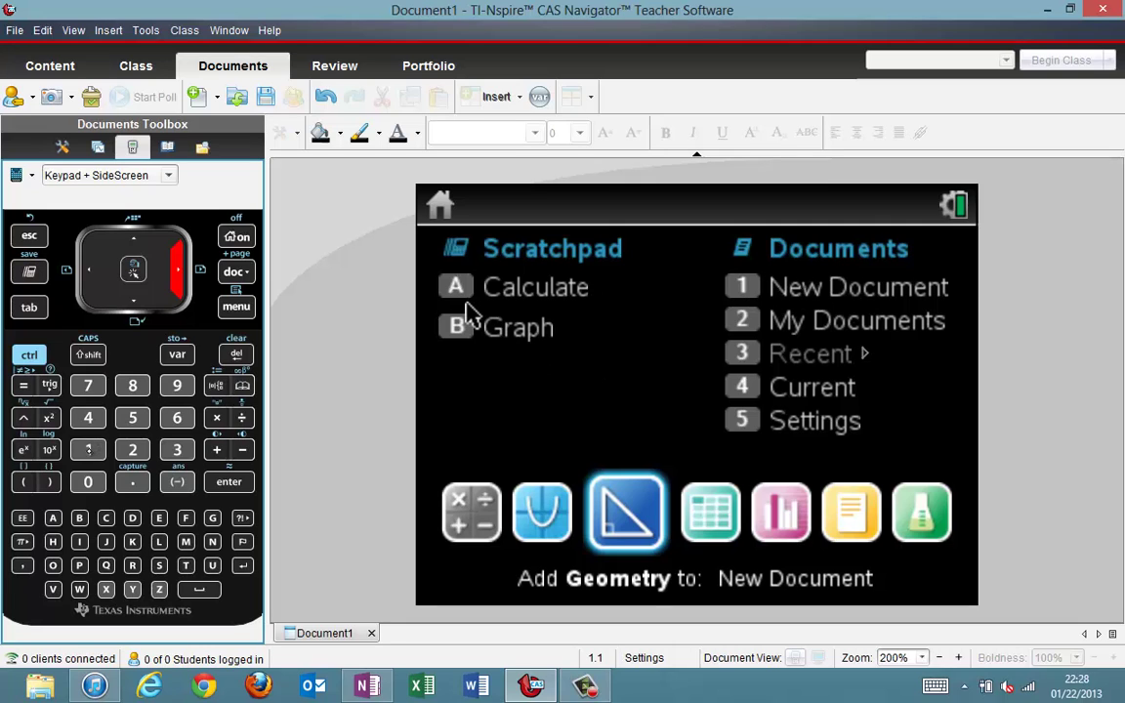
{"action": "key", "text": "1"}
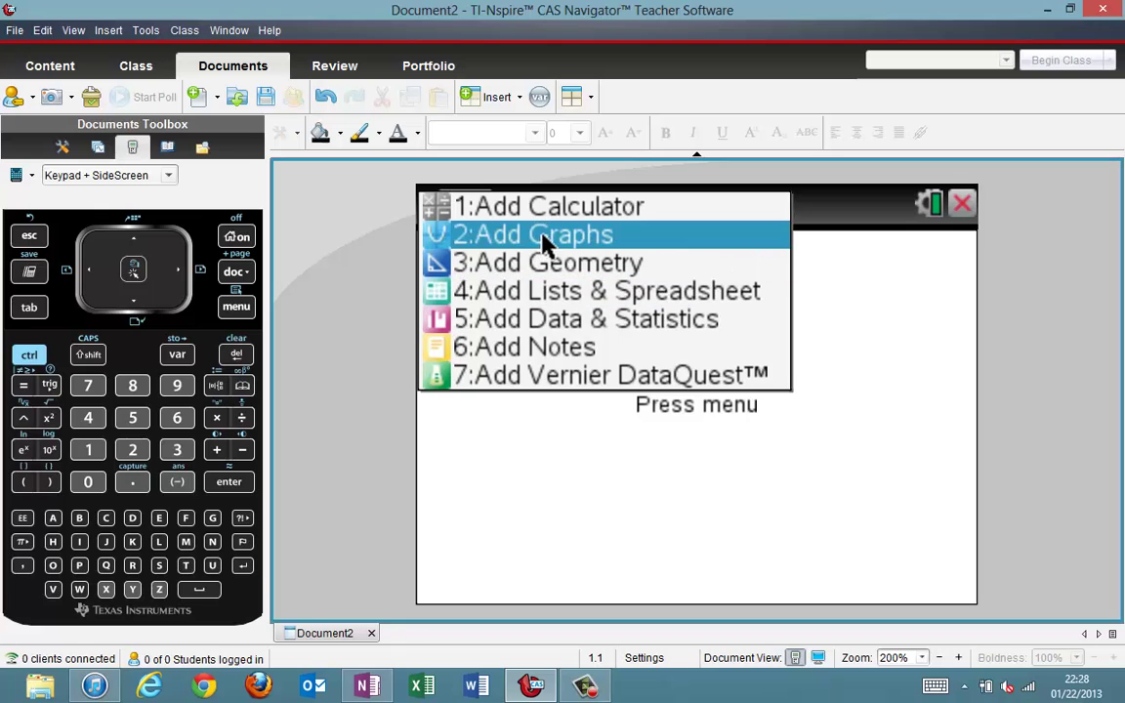
Add two Graphs pages, 1.1 and 1.2, to the new document.
{"action": "left_click", "coordinate": [537, 238]}
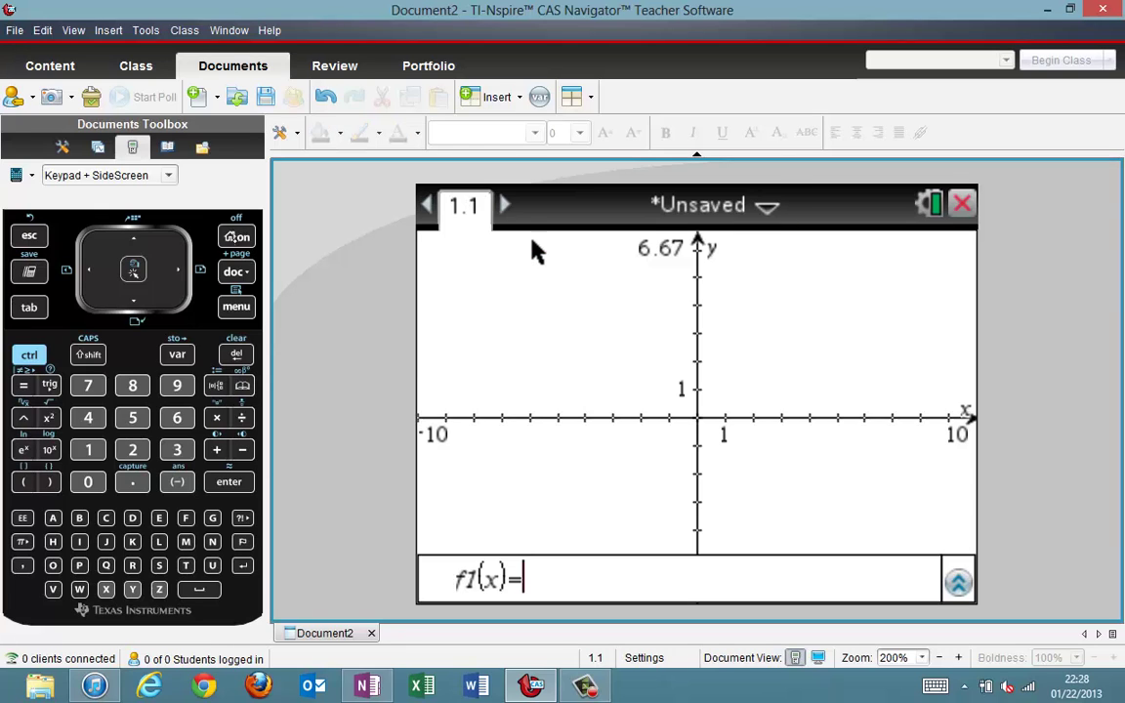
{"action": "key", "text": "Home"}
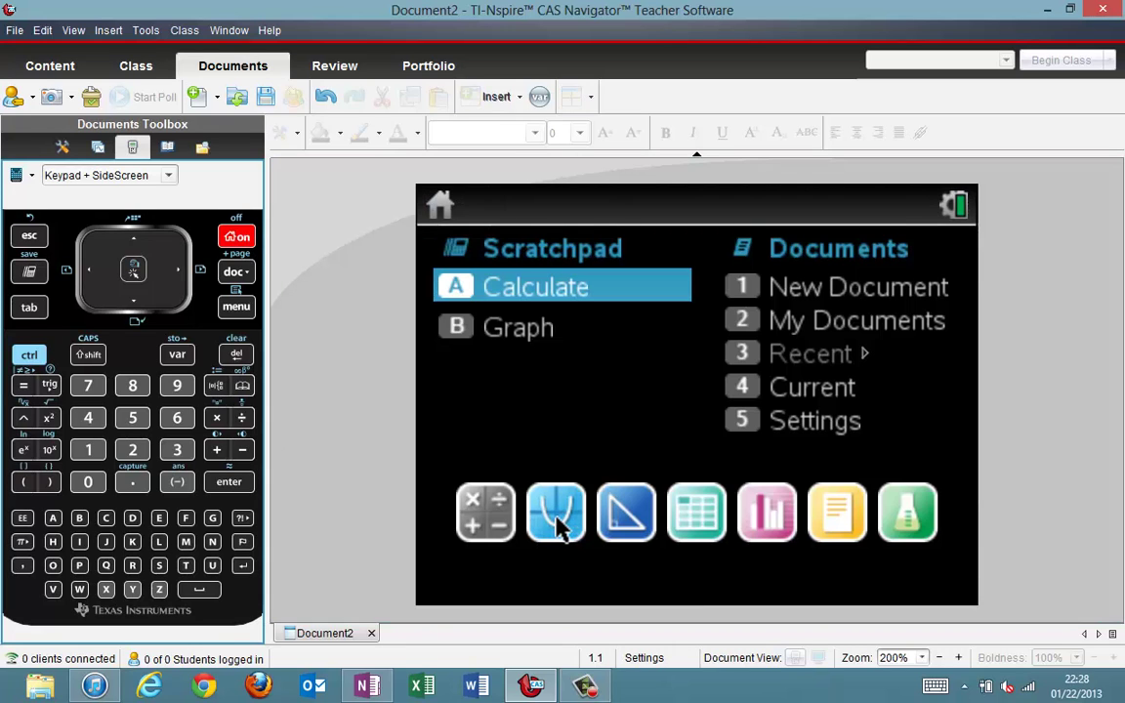
{"action": "left_click", "coordinate": [556, 517]}
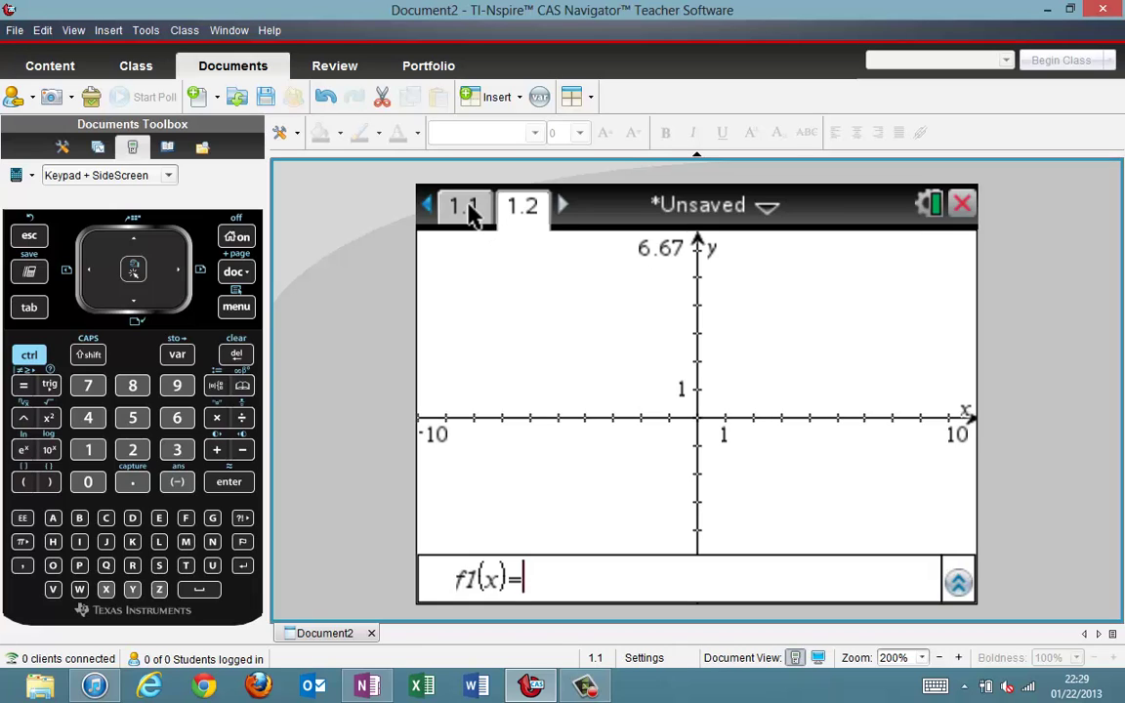
{"action": "left_click", "coordinate": [520, 212]}
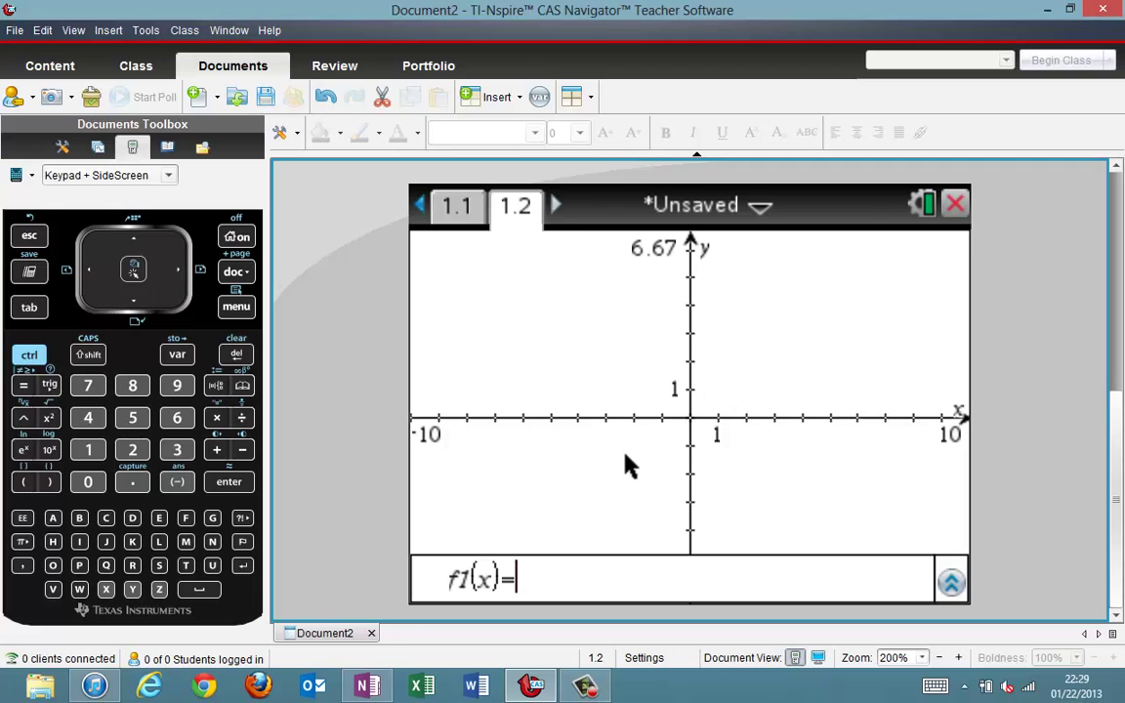
{"action": "left_click", "coordinate": [629, 476]}
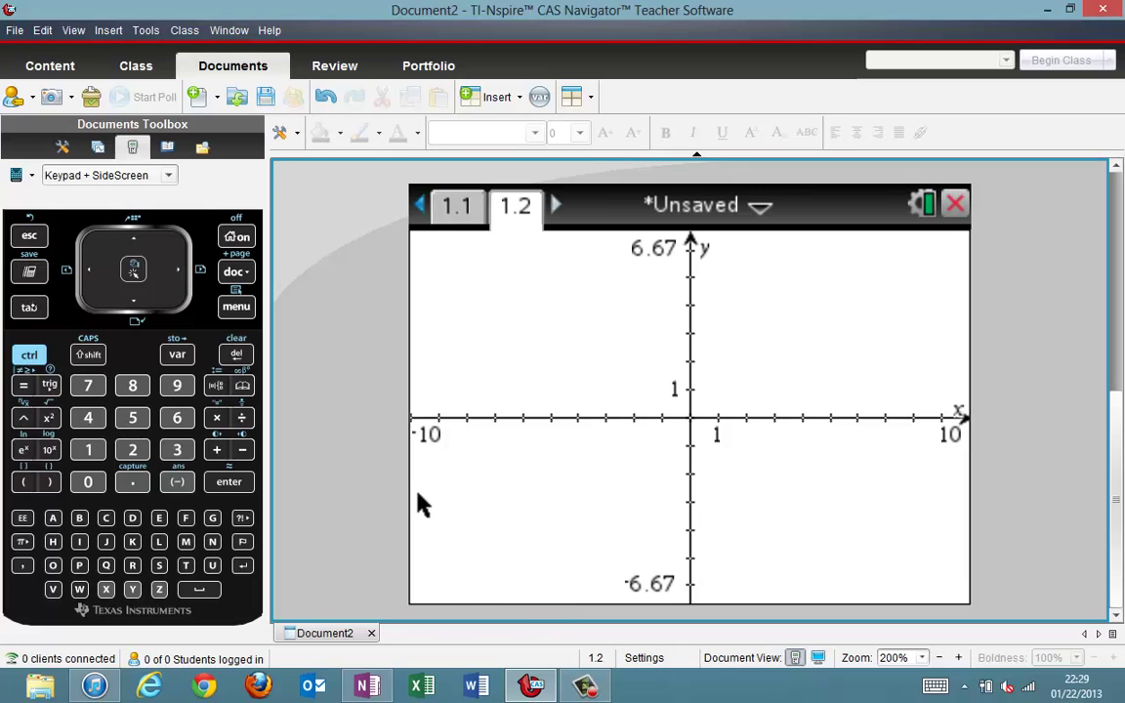
{"action": "key", "text": "Tab"}
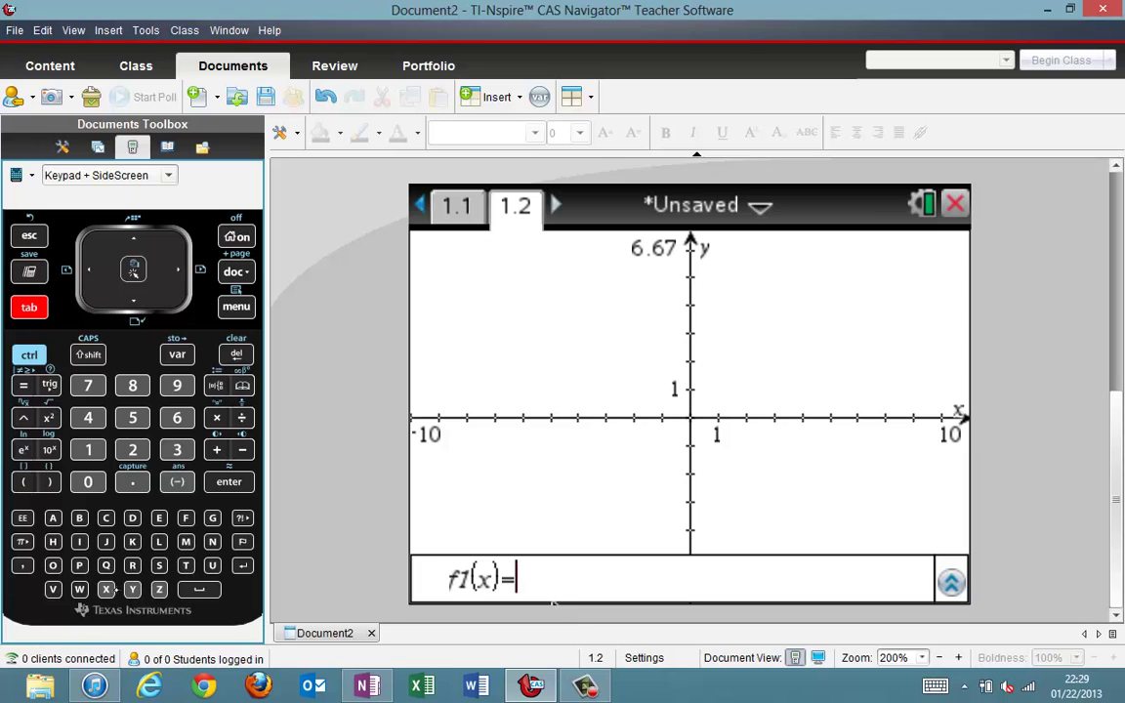
In the OneNote notes, mark f(x)=x² with a red arrow and 'Base graph', then return to TI-Nspire.
{"action": "key", "text": "alt+Tab"}
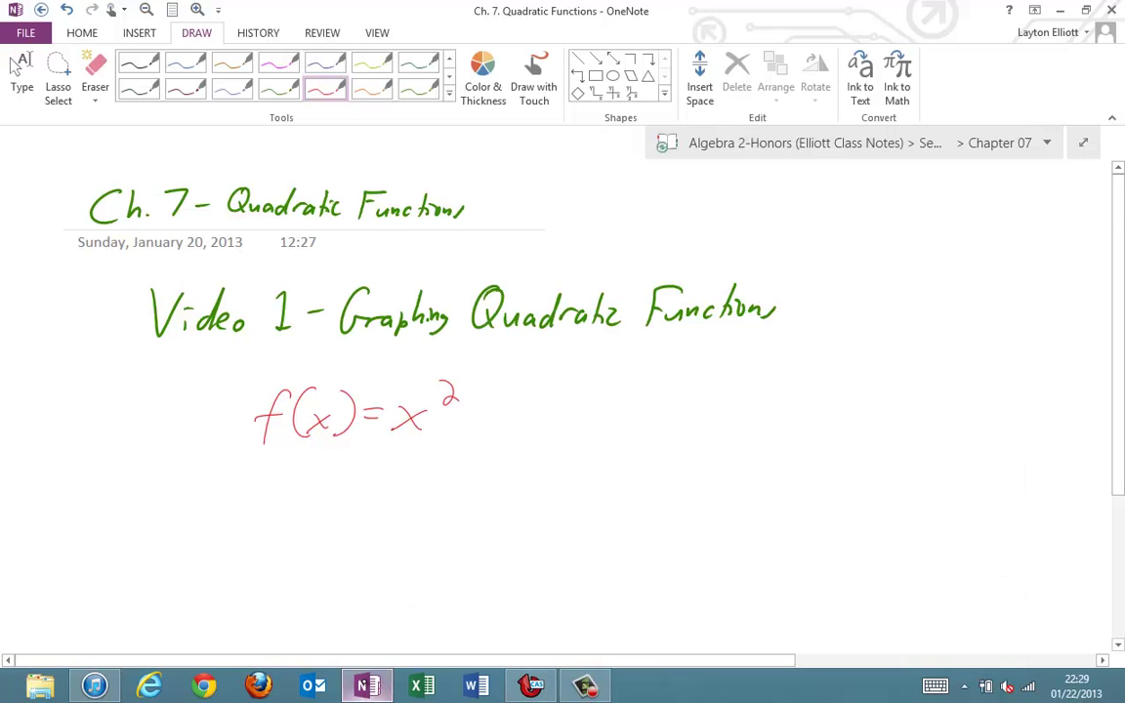
{"action": "mouse_move", "coordinate": [532, 400]}
{"action": "left_mouse_down"}
{"action": "mouse_move", "coordinate": [510, 408]}
{"action": "mouse_move", "coordinate": [555, 411]}
{"action": "left_mouse_up"}
{"action": "left_click_drag", "start_coordinate": [582, 395], "coordinate": [683, 410]}
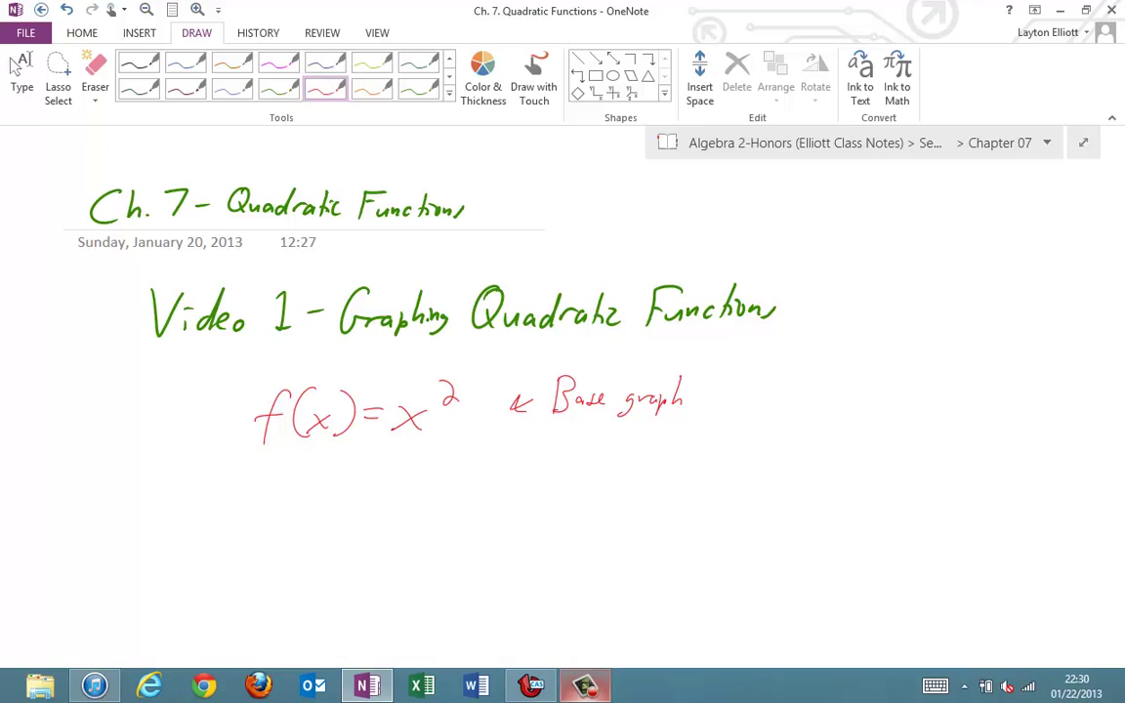
{"action": "left_click", "coordinate": [585, 685]}
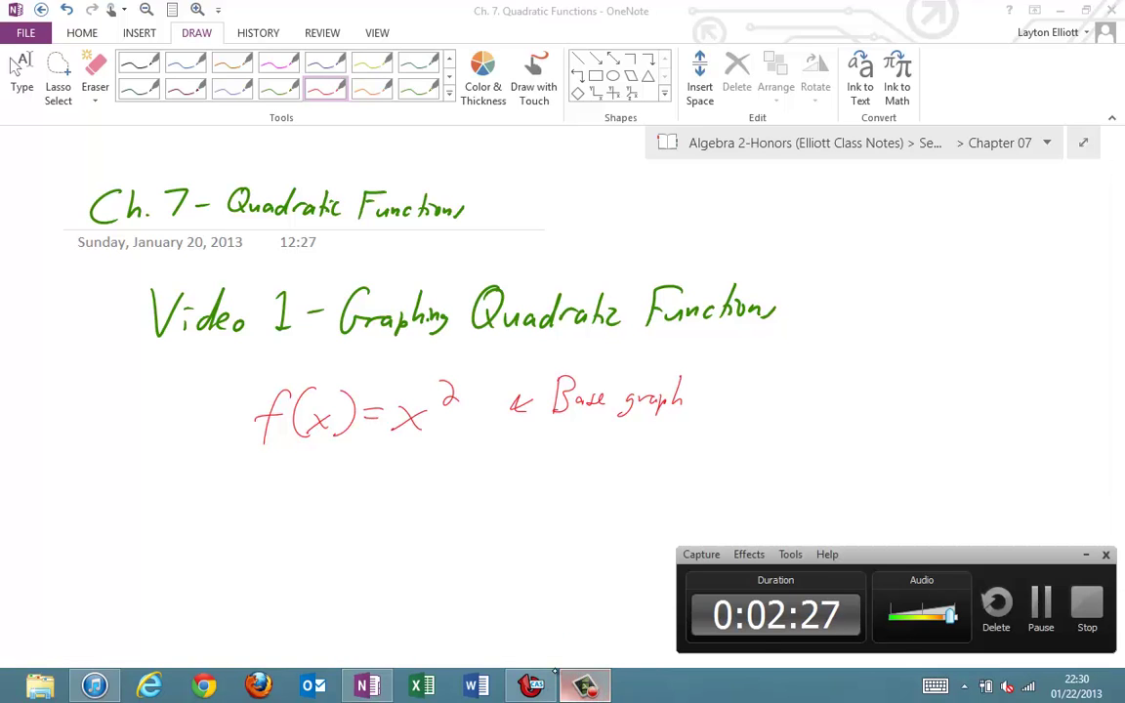
{"action": "left_click", "coordinate": [530, 684]}
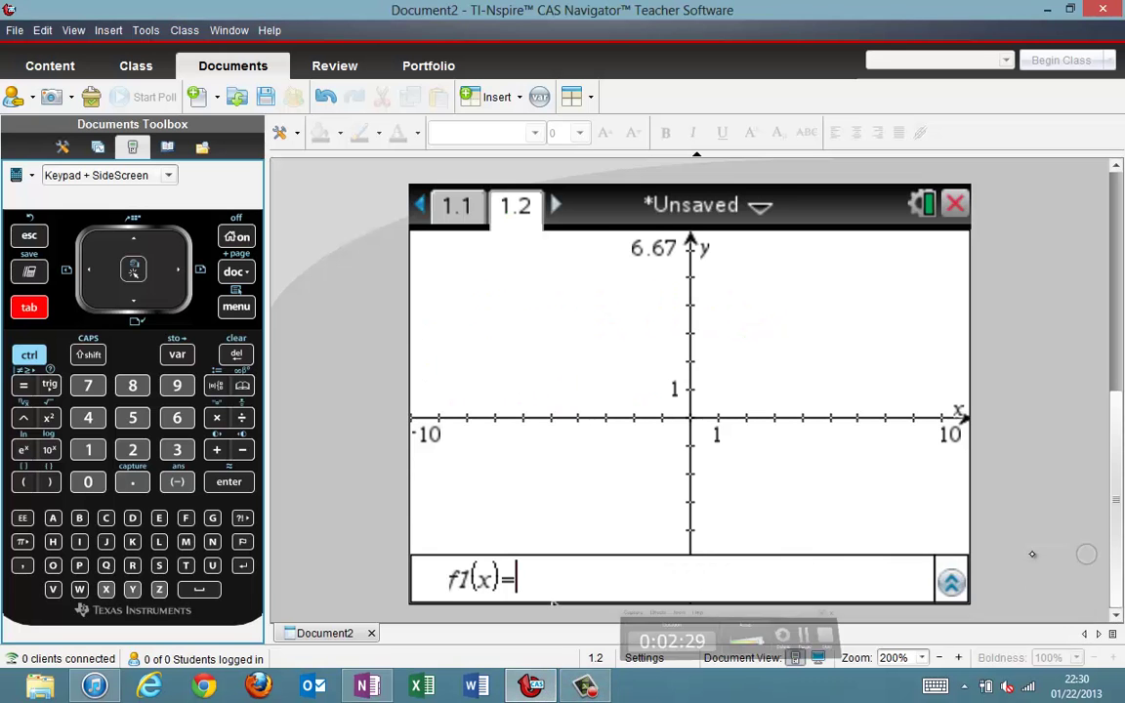
Enter f1(x)=x² on page 1.2 using the keypad and graph it.
{"action": "left_click", "coordinate": [105, 588]}
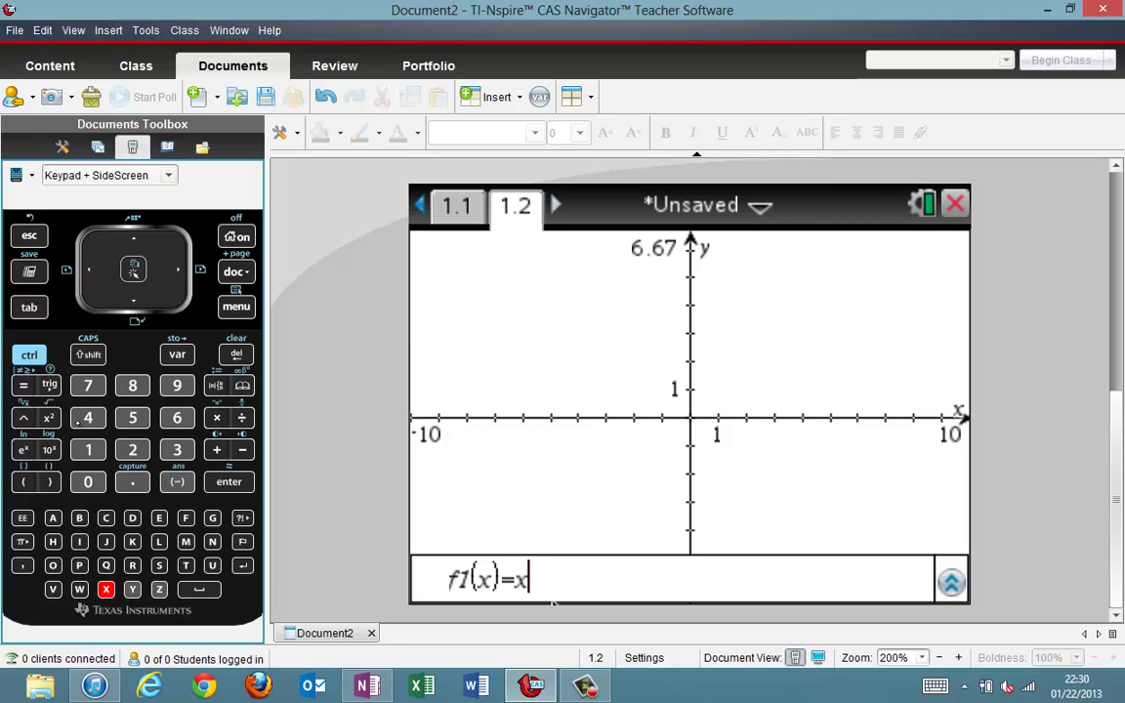
{"action": "left_click", "coordinate": [48, 418]}
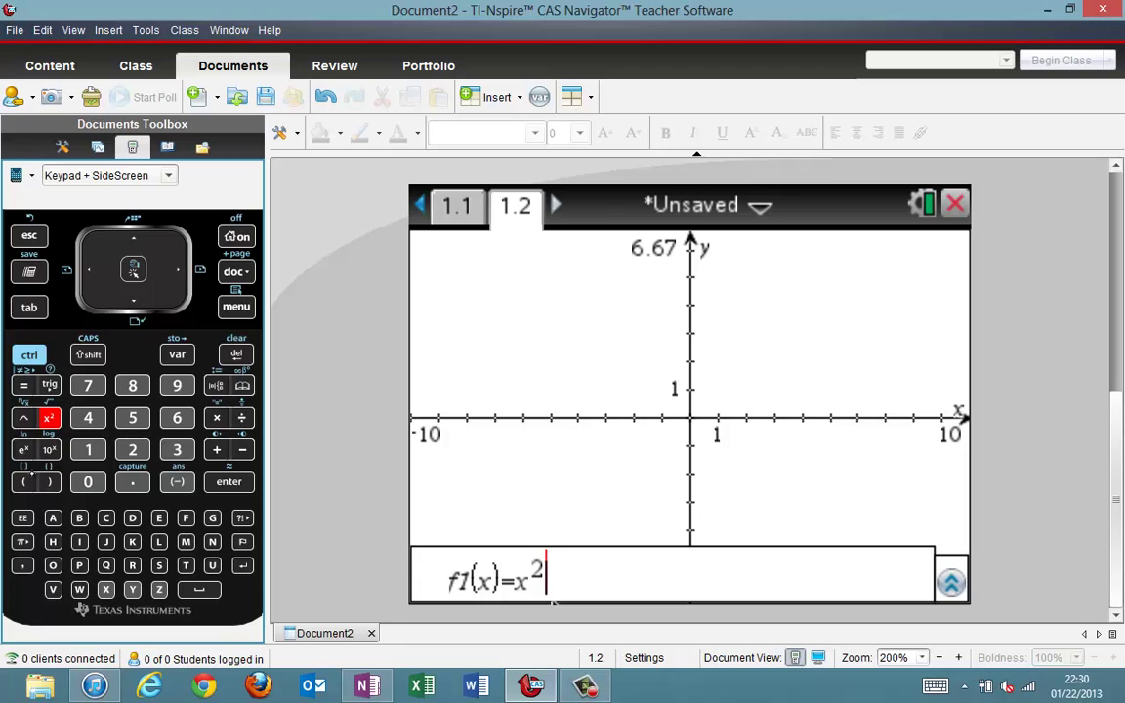
{"action": "key", "text": "Return"}
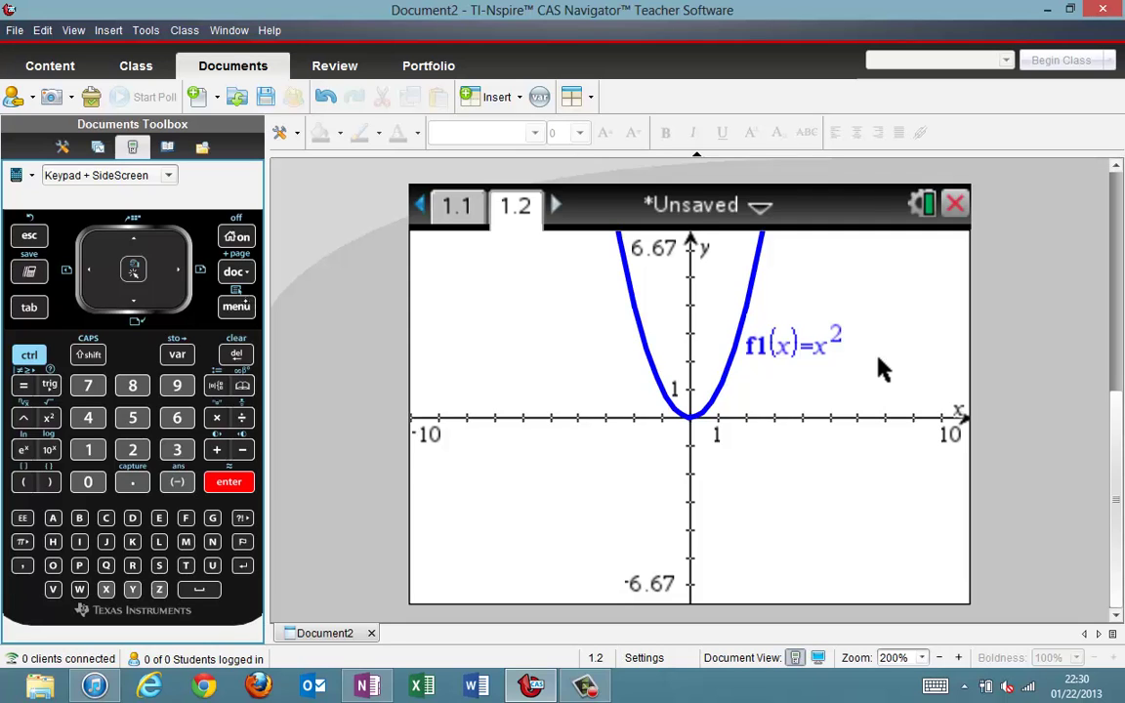
Open Window Settings from the Window / Zoom menu and close it without changes.
{"action": "key", "text": "ctrl+m"}
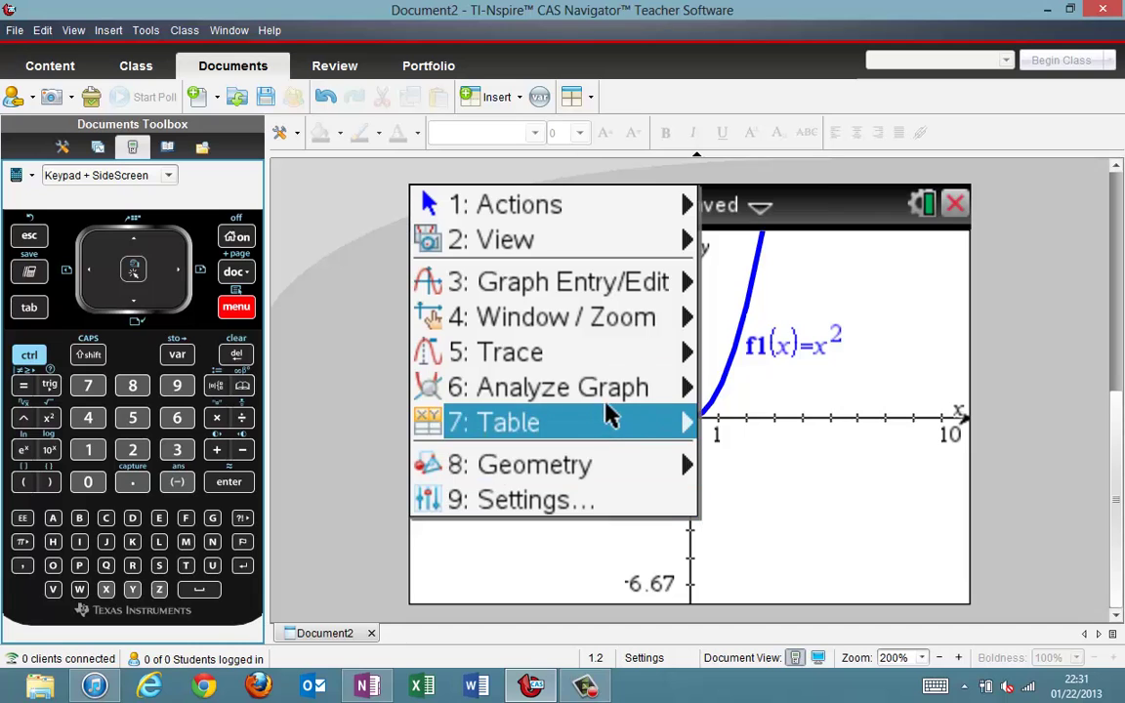
{"action": "left_click", "coordinate": [630, 331]}
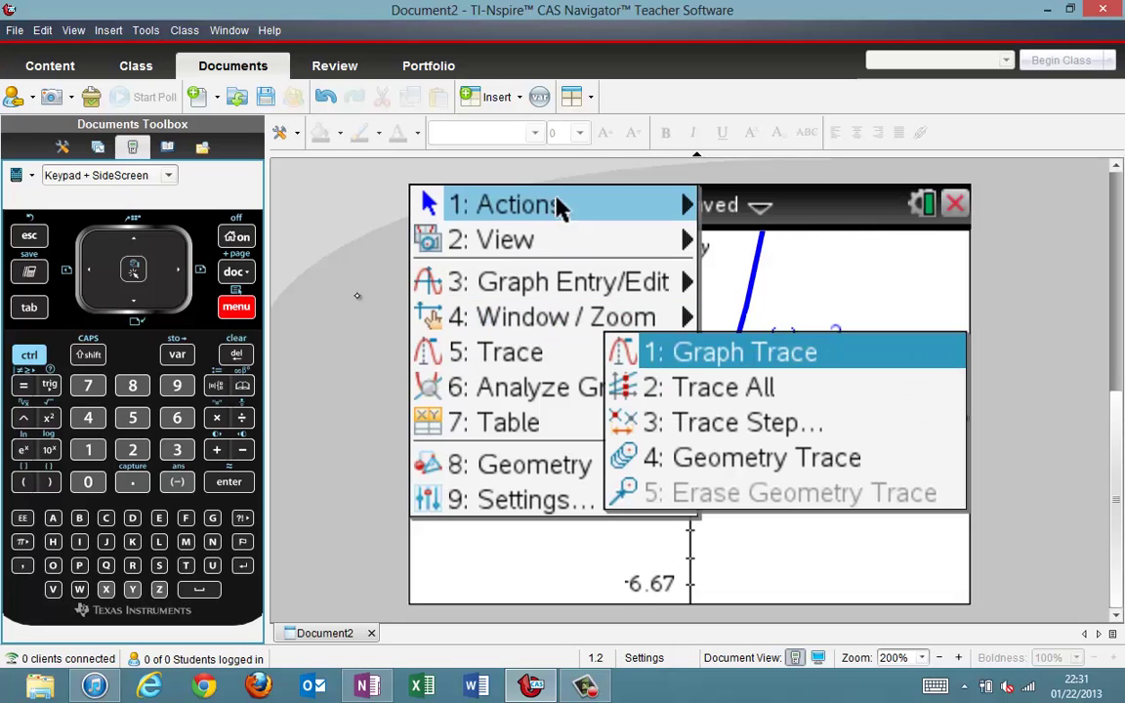
{"action": "mouse_move", "coordinate": [473, 289]}
{"action": "key", "text": "Down"}
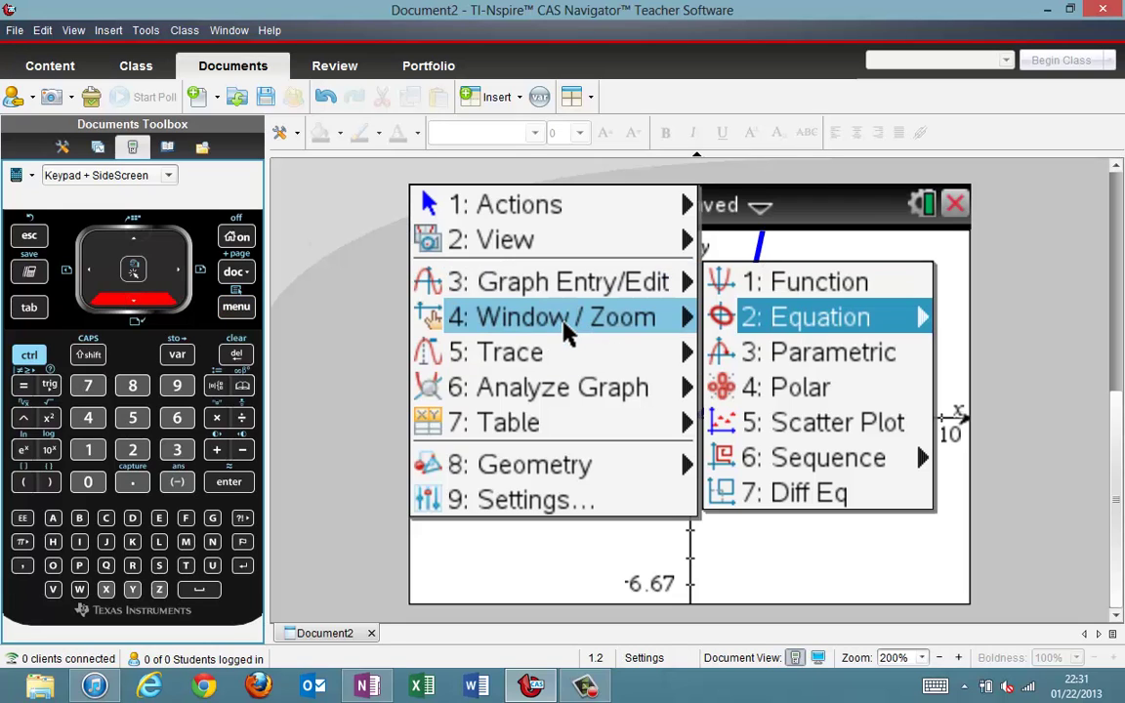
{"action": "mouse_move", "coordinate": [573, 326]}
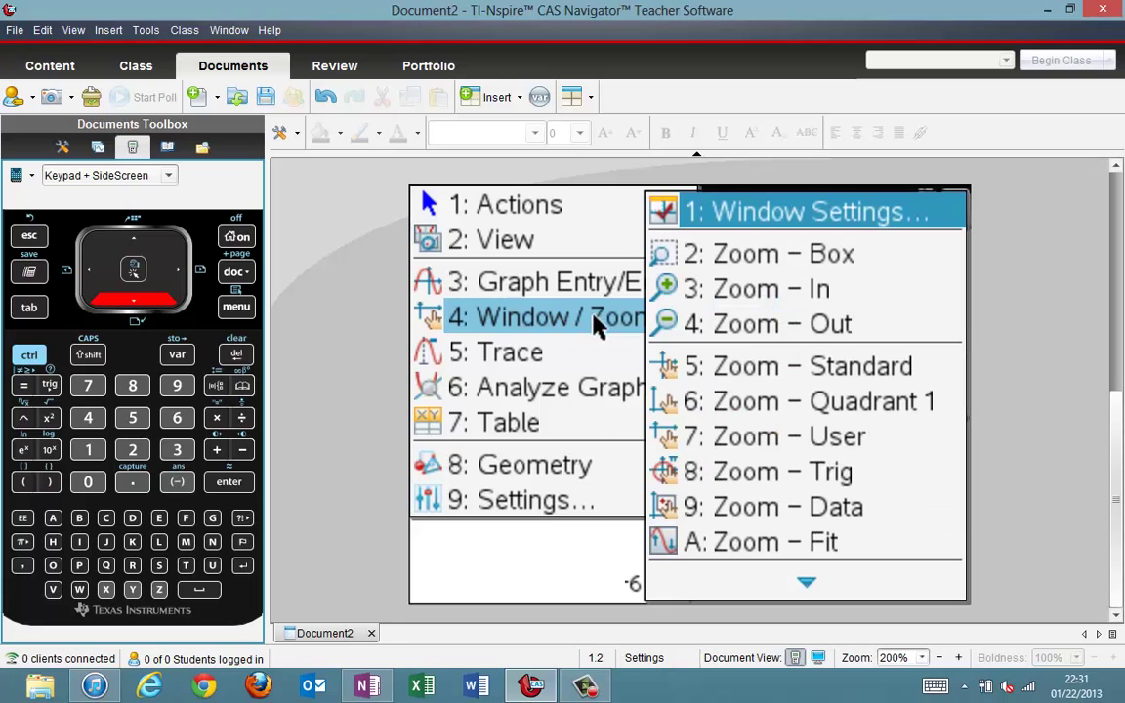
{"action": "left_click", "coordinate": [897, 222]}
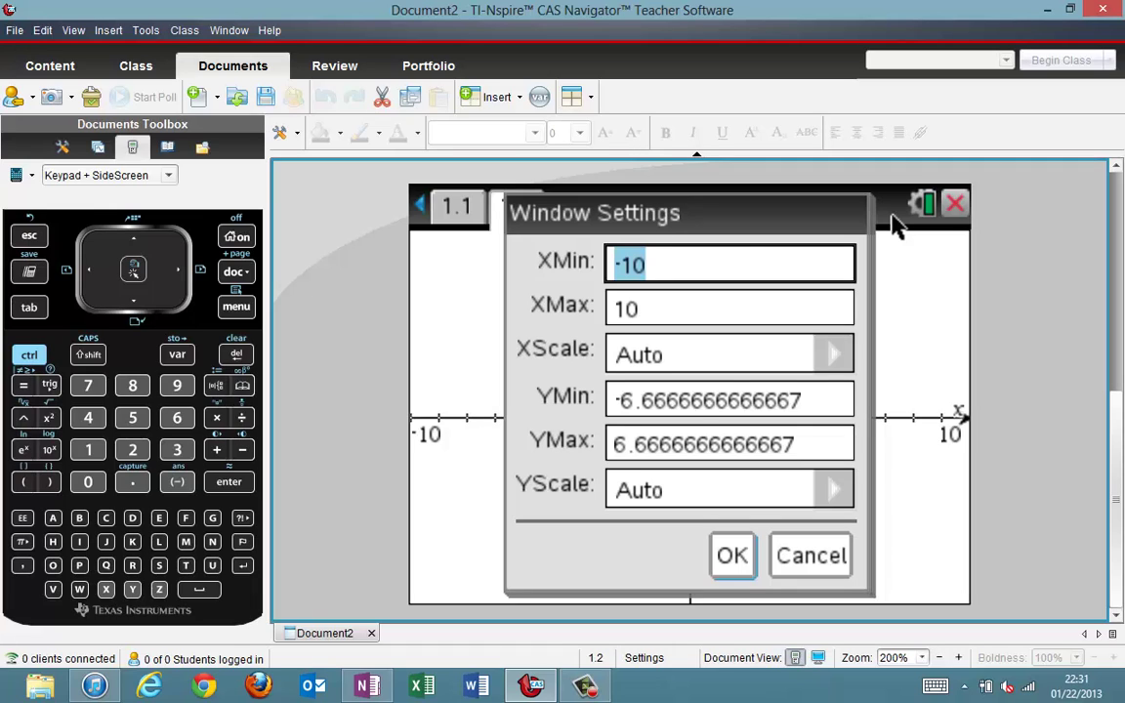
{"action": "left_click", "coordinate": [816, 561]}
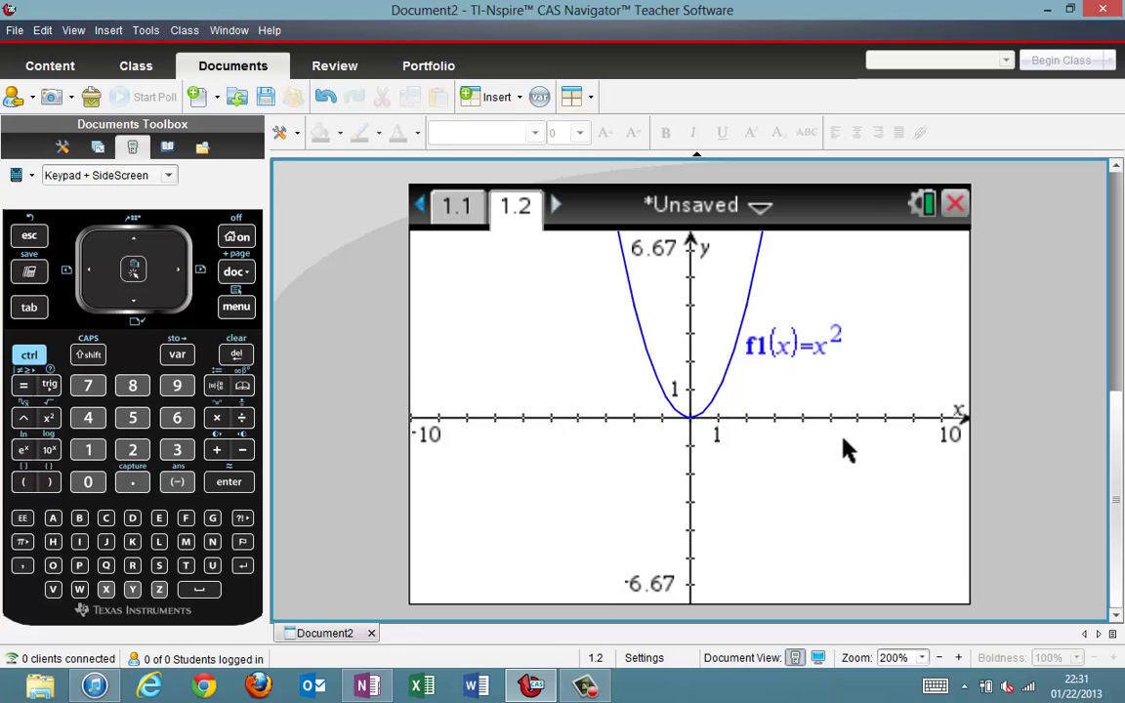
In Window Settings, set XMin to -4 and XMax to 4, then apply.
{"action": "key", "text": "ctrl+m"}
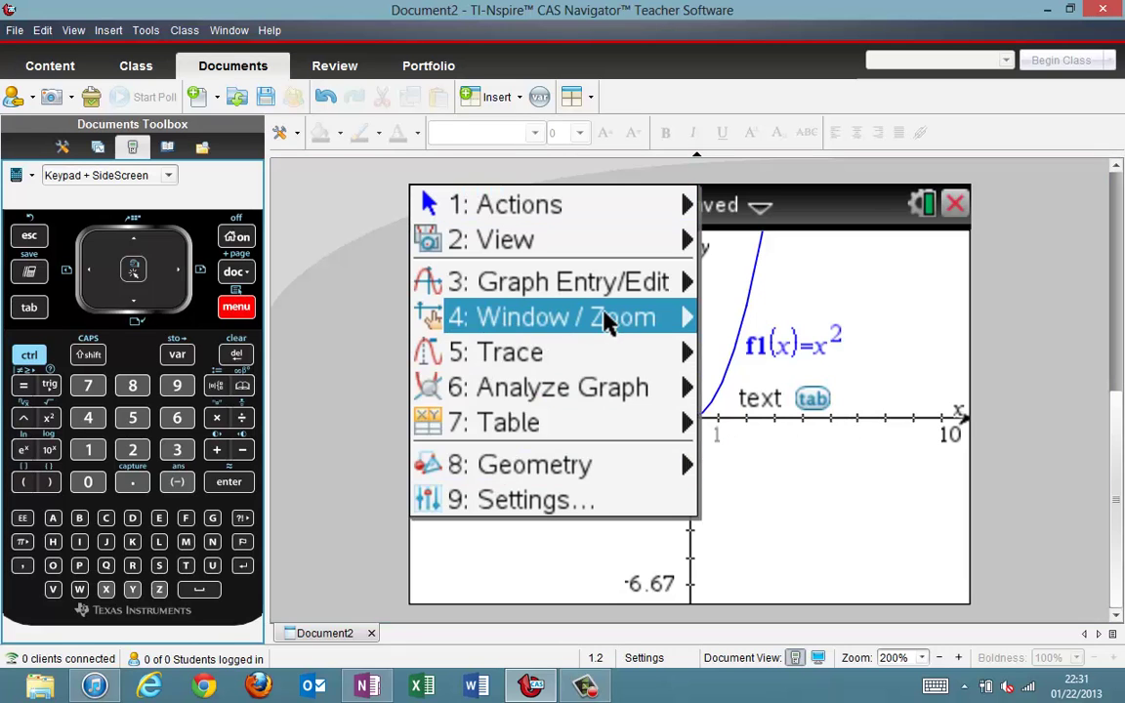
{"action": "left_click", "coordinate": [616, 327]}
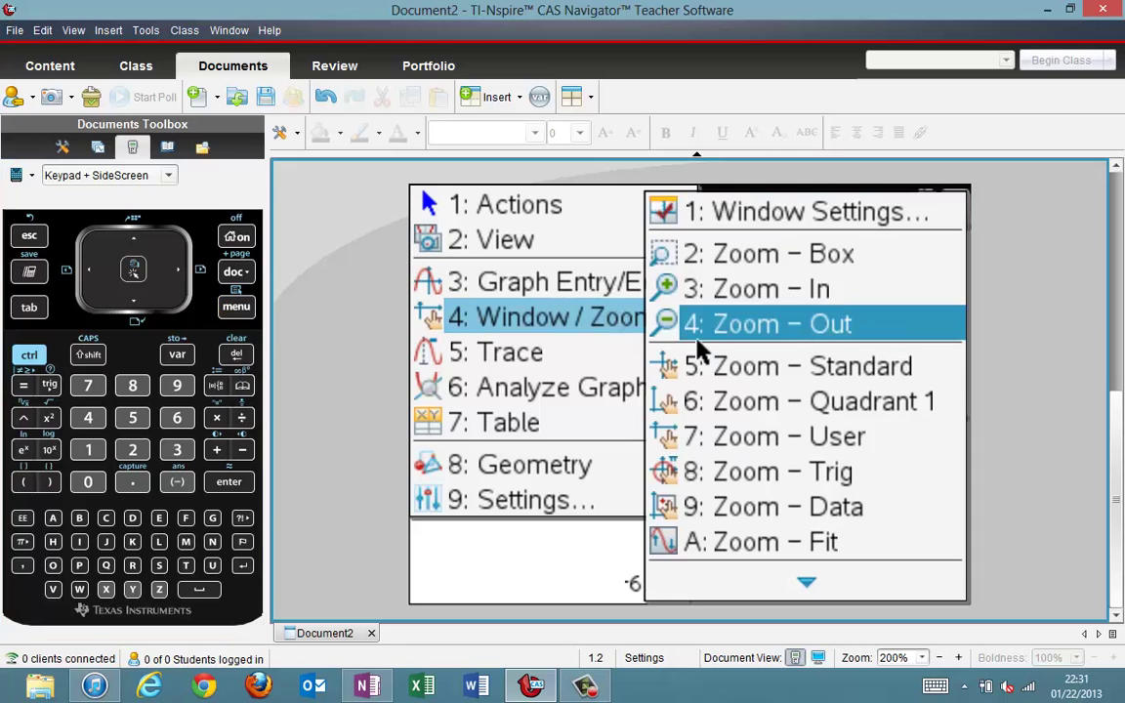
{"action": "left_click", "coordinate": [776, 215]}
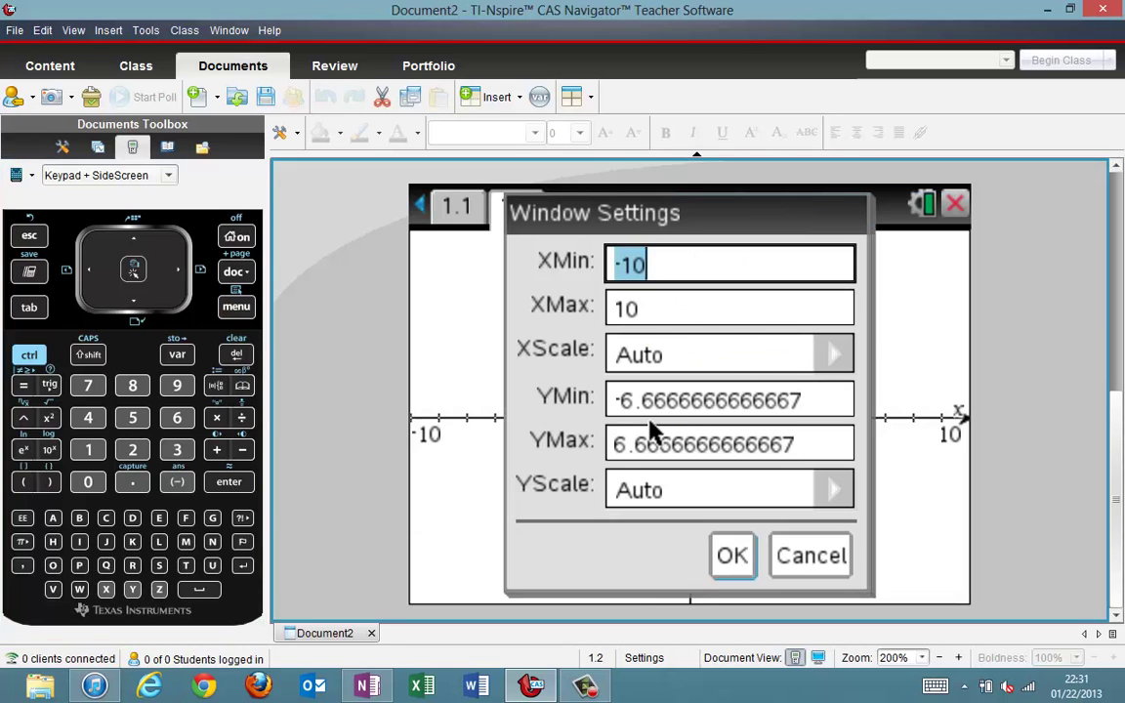
{"action": "type", "text": "-4"}
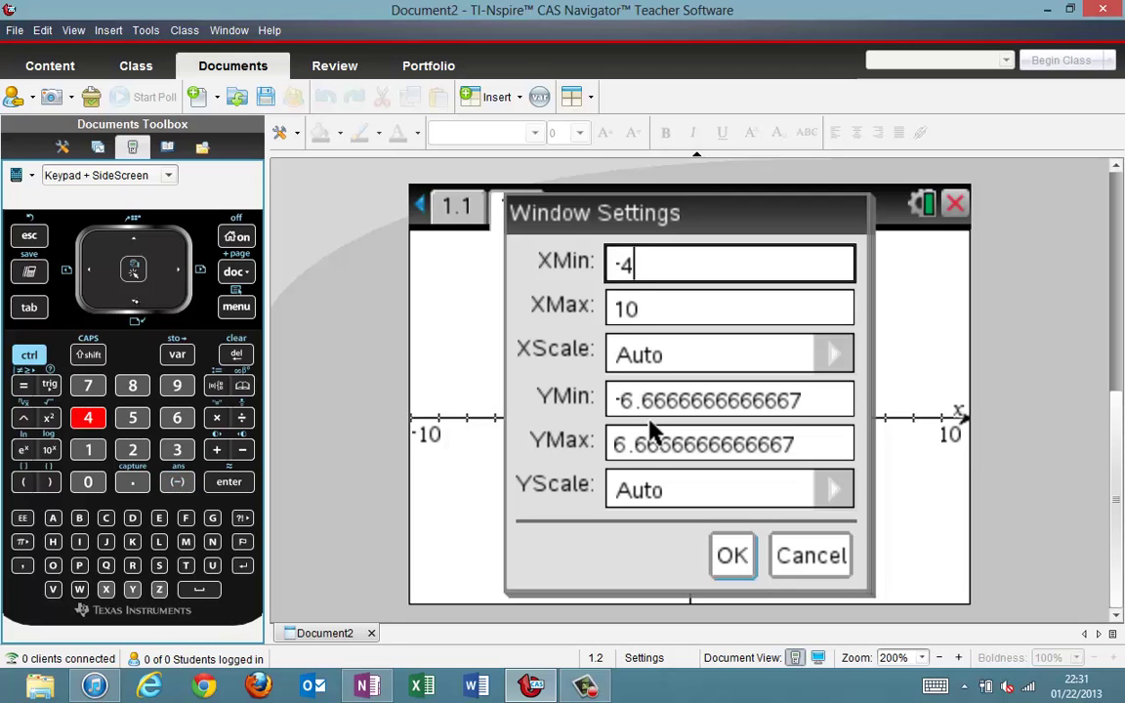
{"action": "key", "text": "Down"}
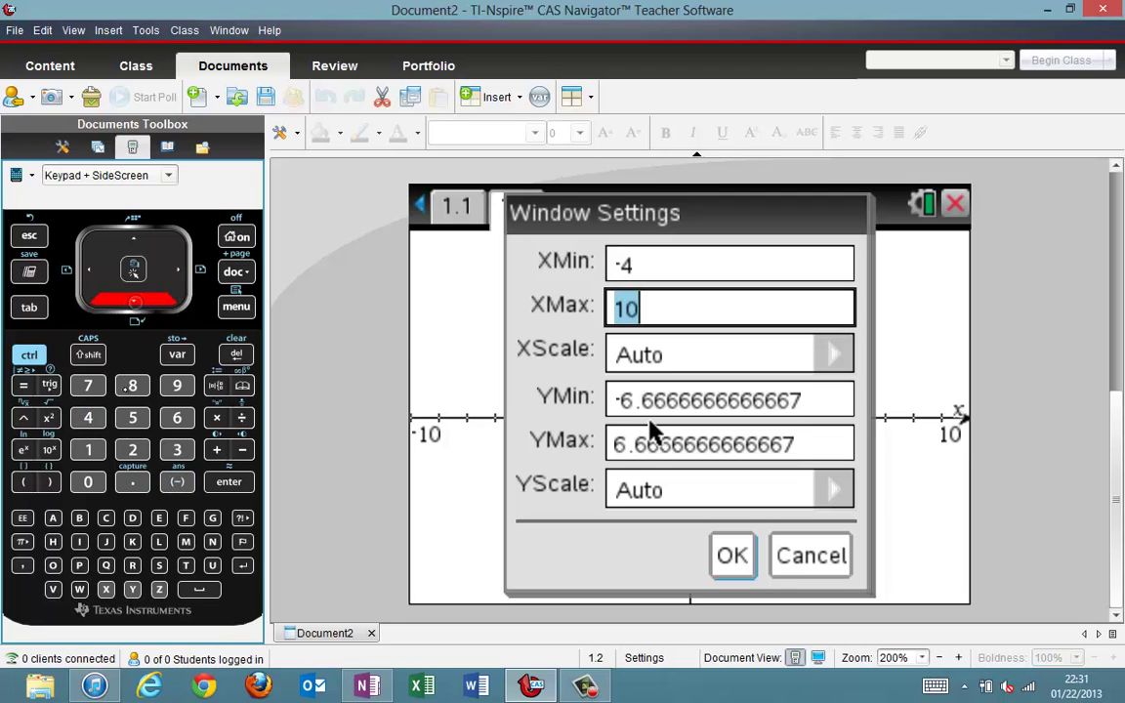
{"action": "type", "text": "4"}
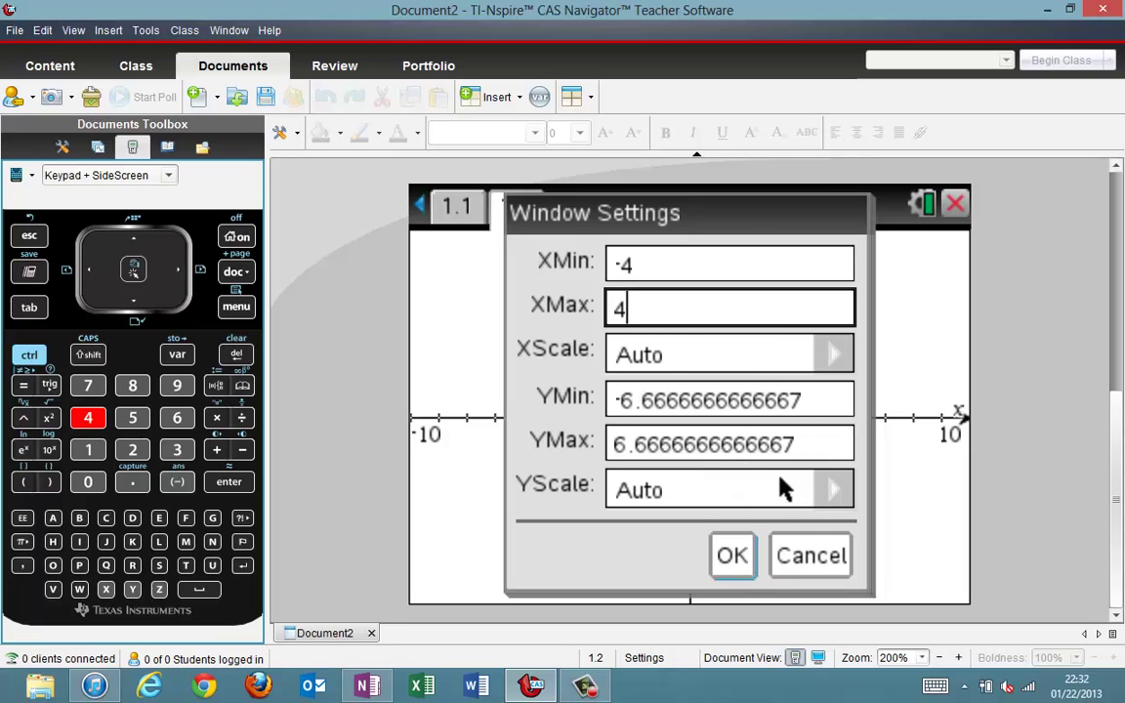
{"action": "left_click", "coordinate": [732, 557]}
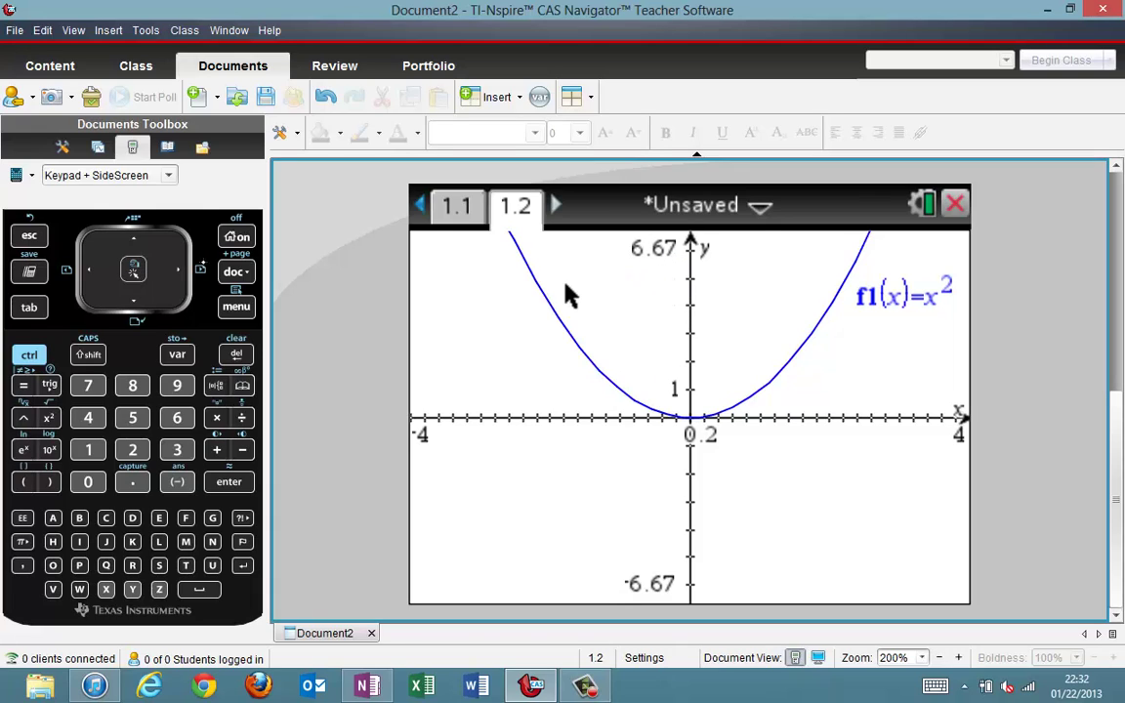
Edit the on-graph axis labels to set the y maximum to 10 and y minimum to -2.
{"action": "double_click", "coordinate": [650, 252]}
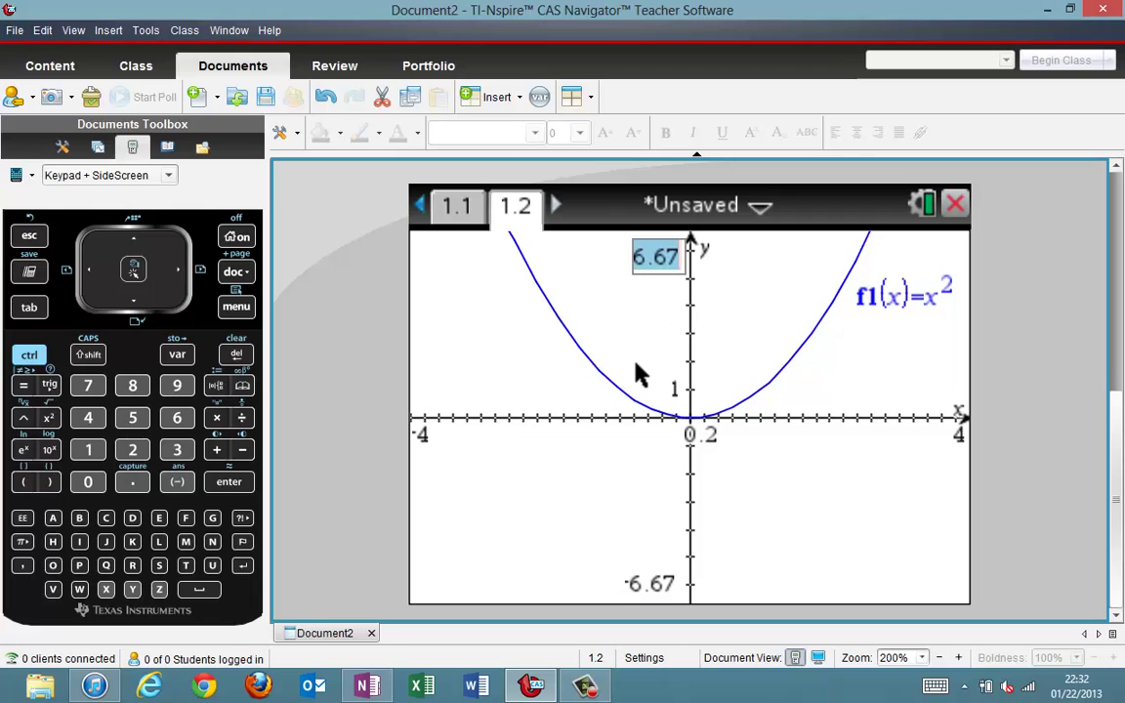
{"action": "type", "text": "1"}
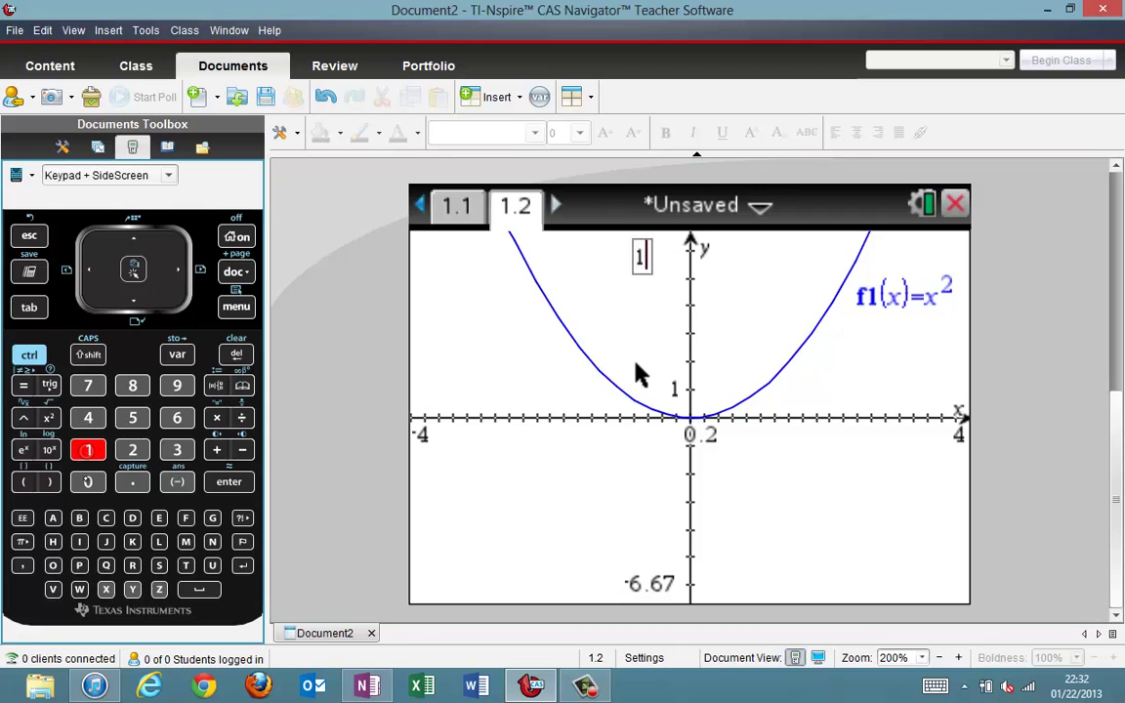
{"action": "type", "text": "0"}
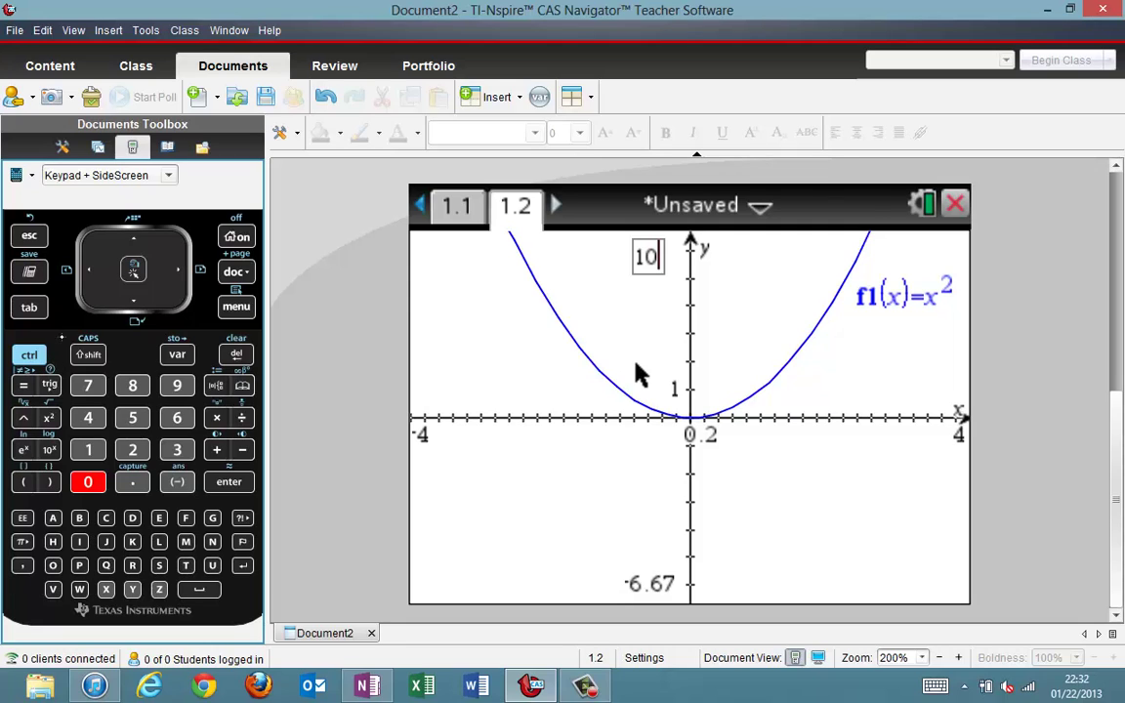
{"action": "key", "text": "Tab"}
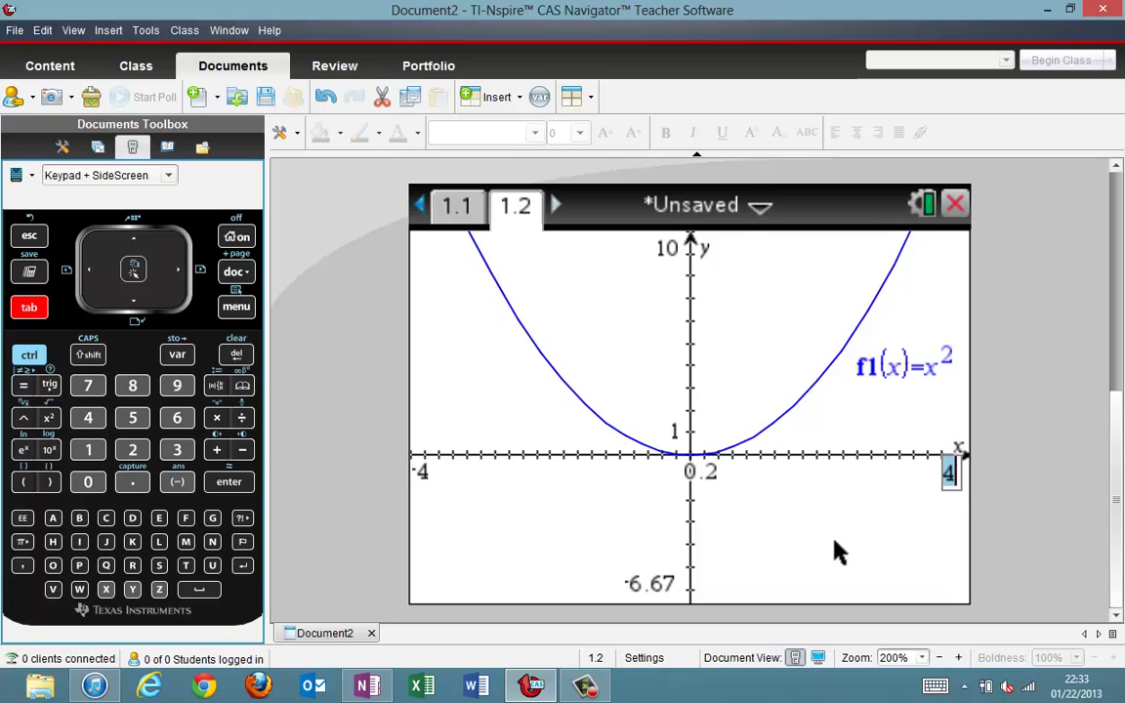
{"action": "key", "text": "Right"}
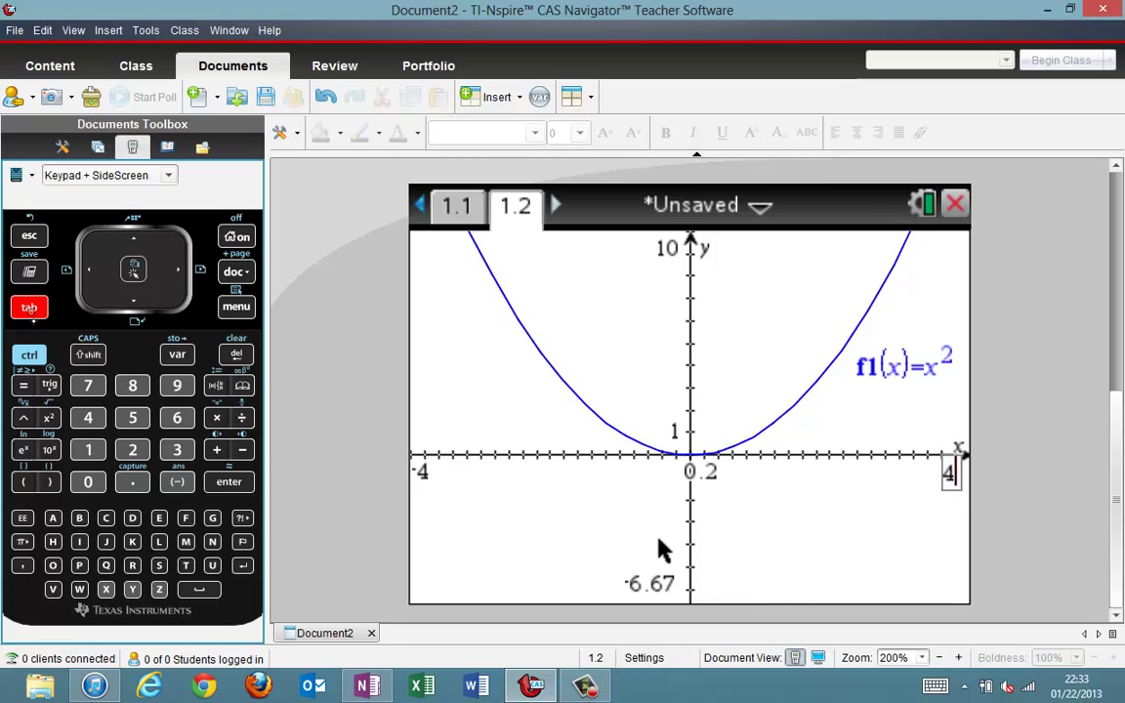
{"action": "key", "text": "Tab"}
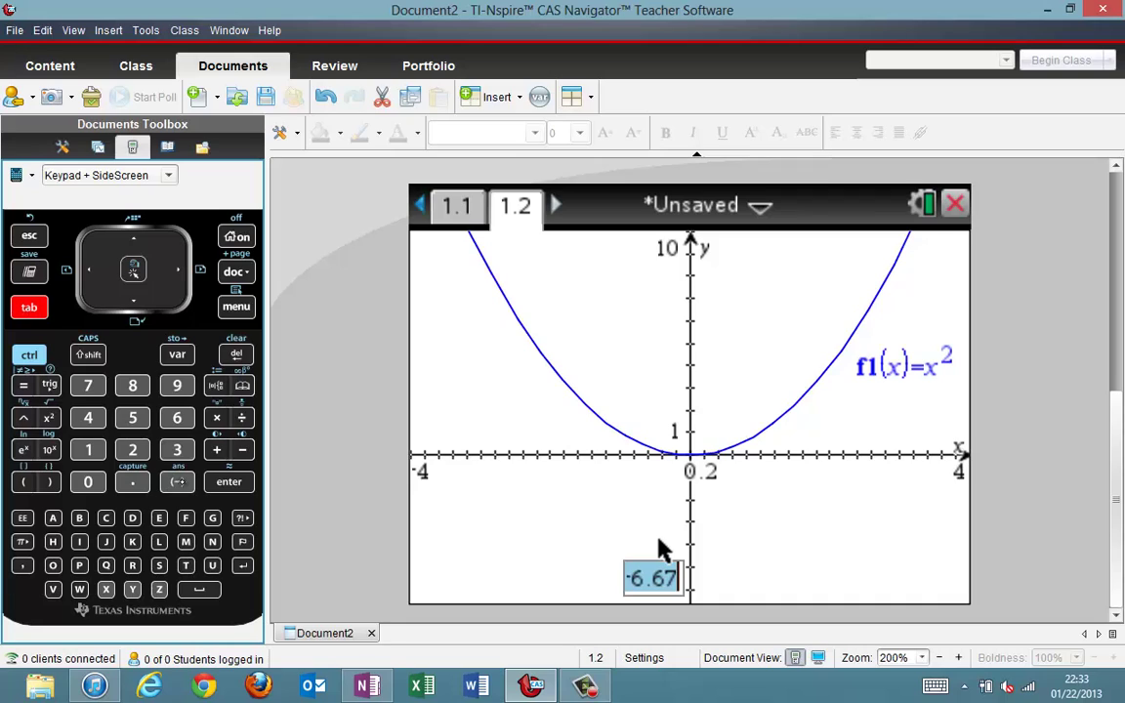
{"action": "type", "text": "-"}
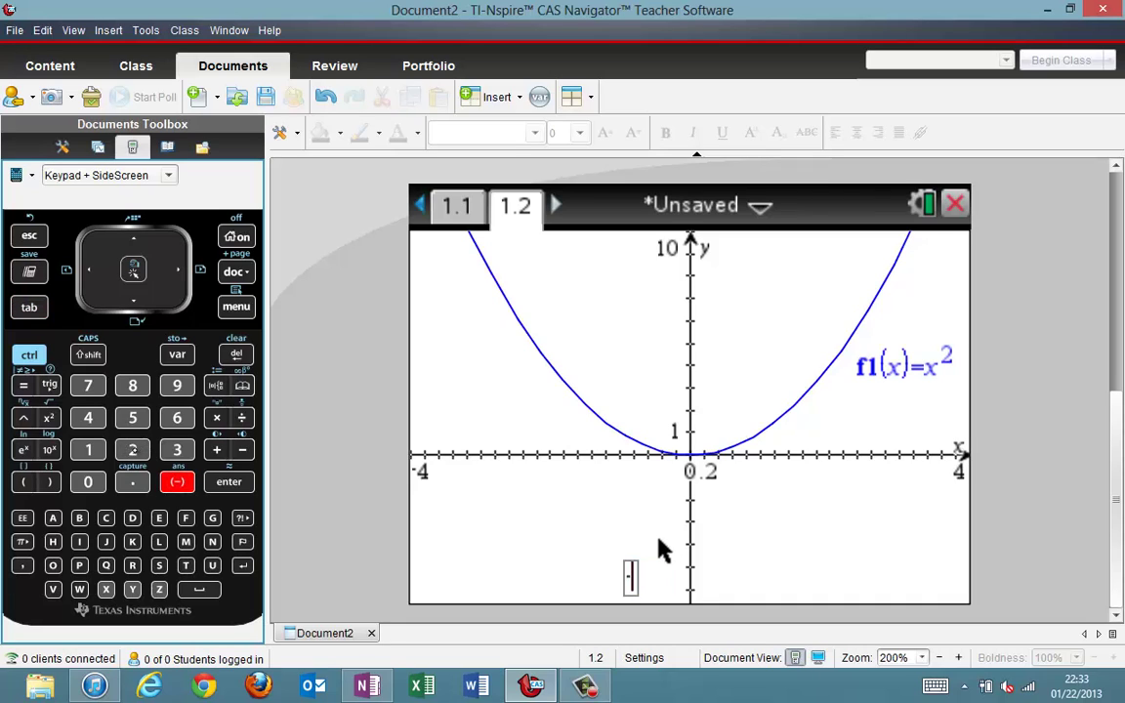
{"action": "type", "text": "2"}
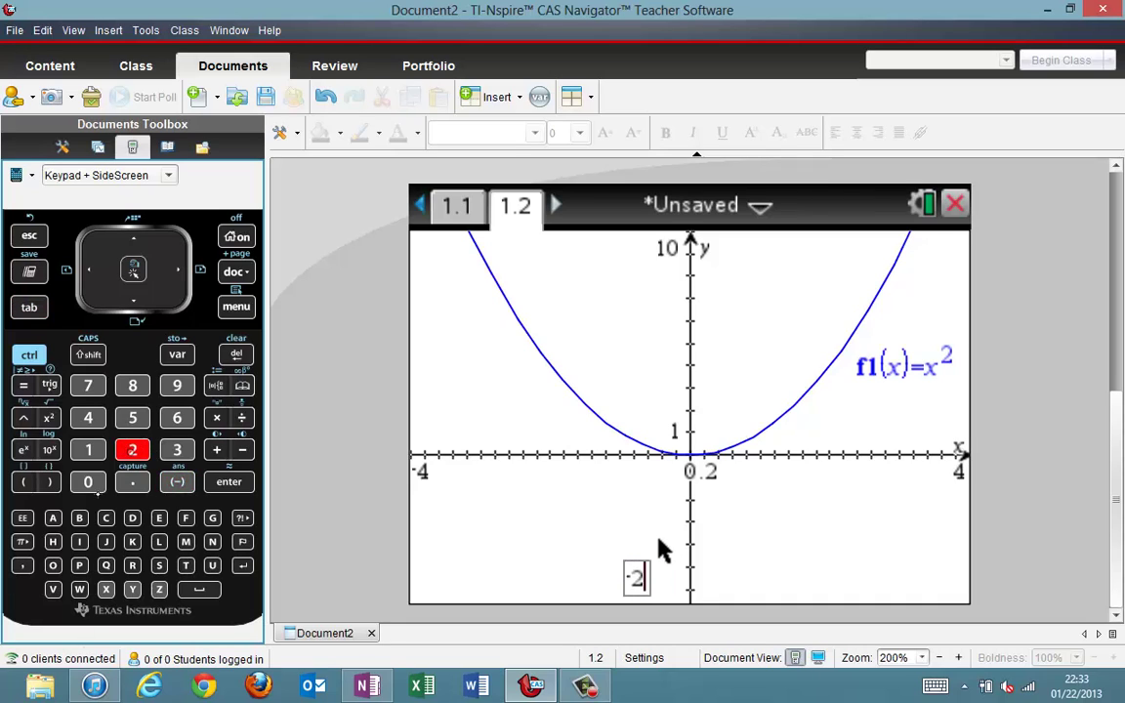
{"action": "key", "text": "Tab"}
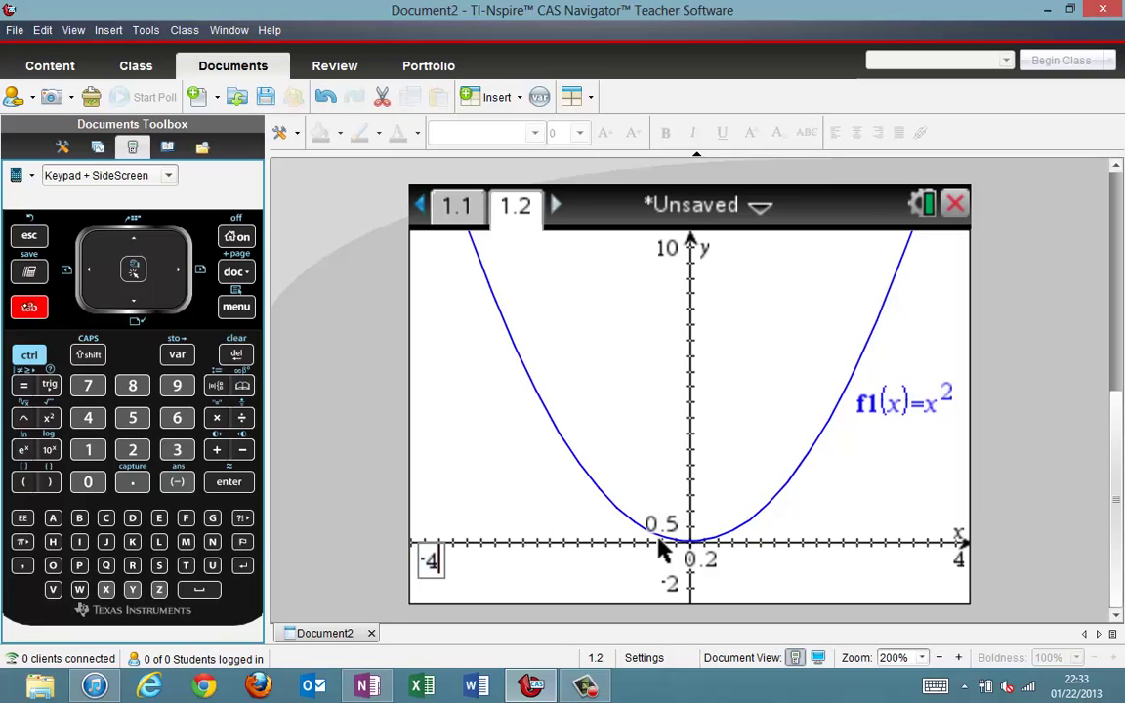
Tab through the remaining axis limits unchanged, finish editing, and return to the OneNote notes.
{"action": "key", "text": "Tab"}
{"action": "key", "text": "Tab"}
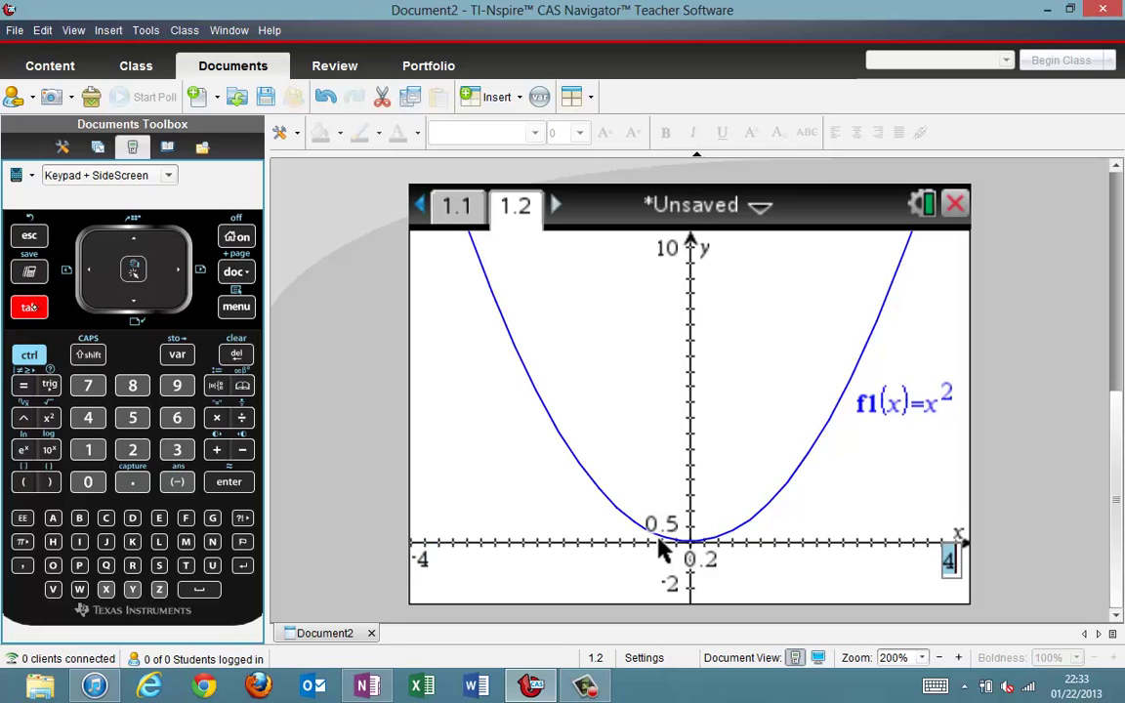
{"action": "key", "text": "Tab"}
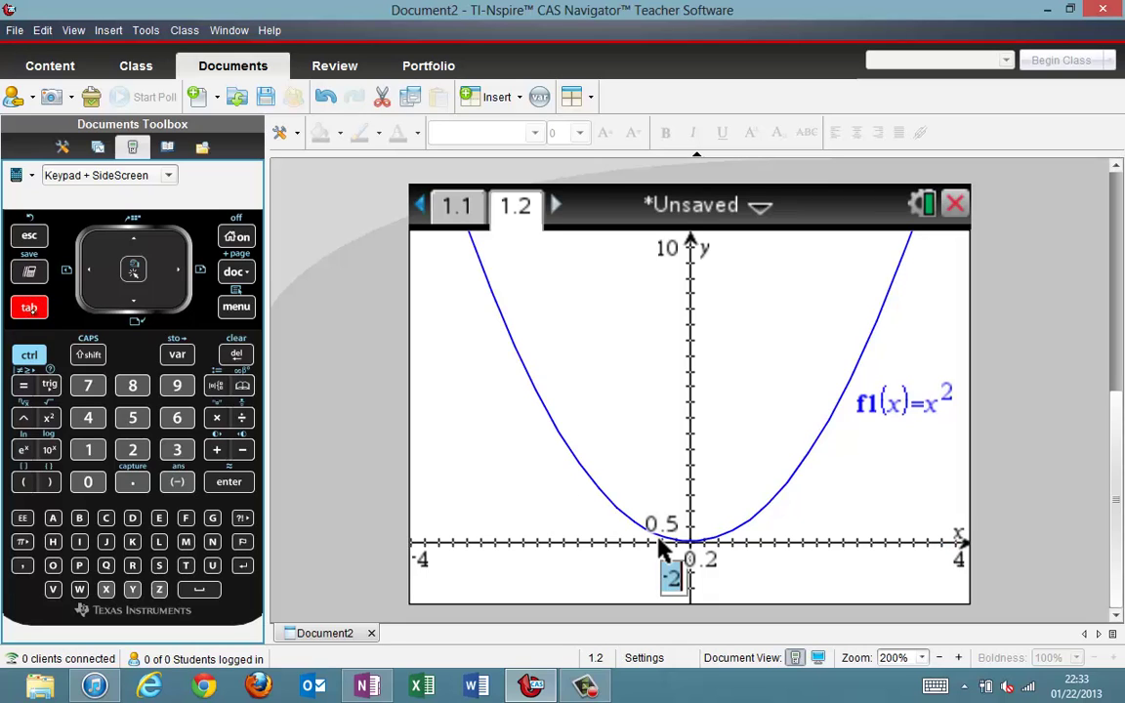
{"action": "key", "text": "Right"}
{"action": "key", "text": "Tab"}
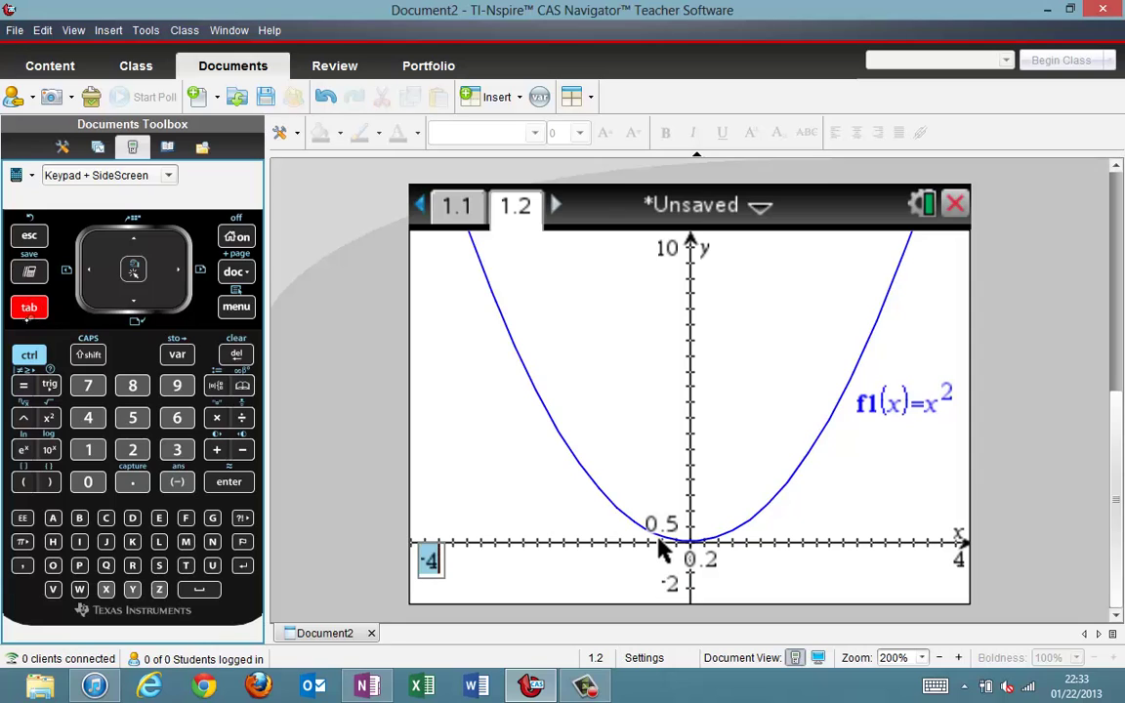
{"action": "key", "text": "Right"}
{"action": "key", "text": "Tab"}
{"action": "key", "text": "Right"}
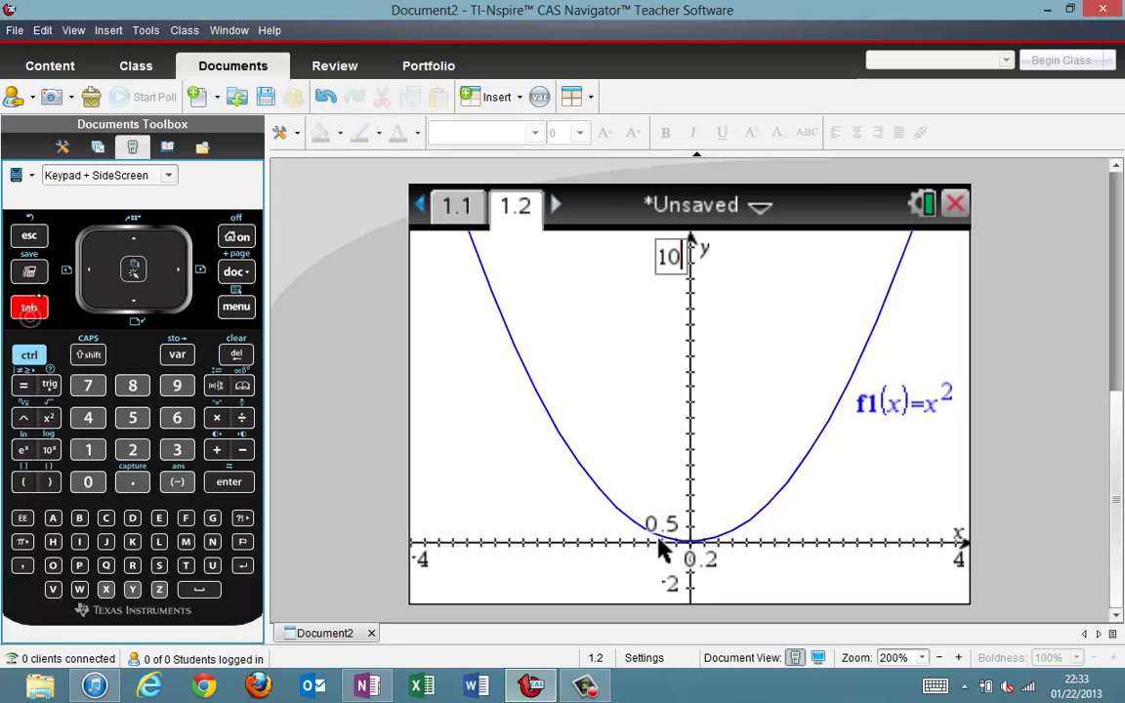
{"action": "key", "text": "Tab"}
{"action": "key", "text": "Right"}
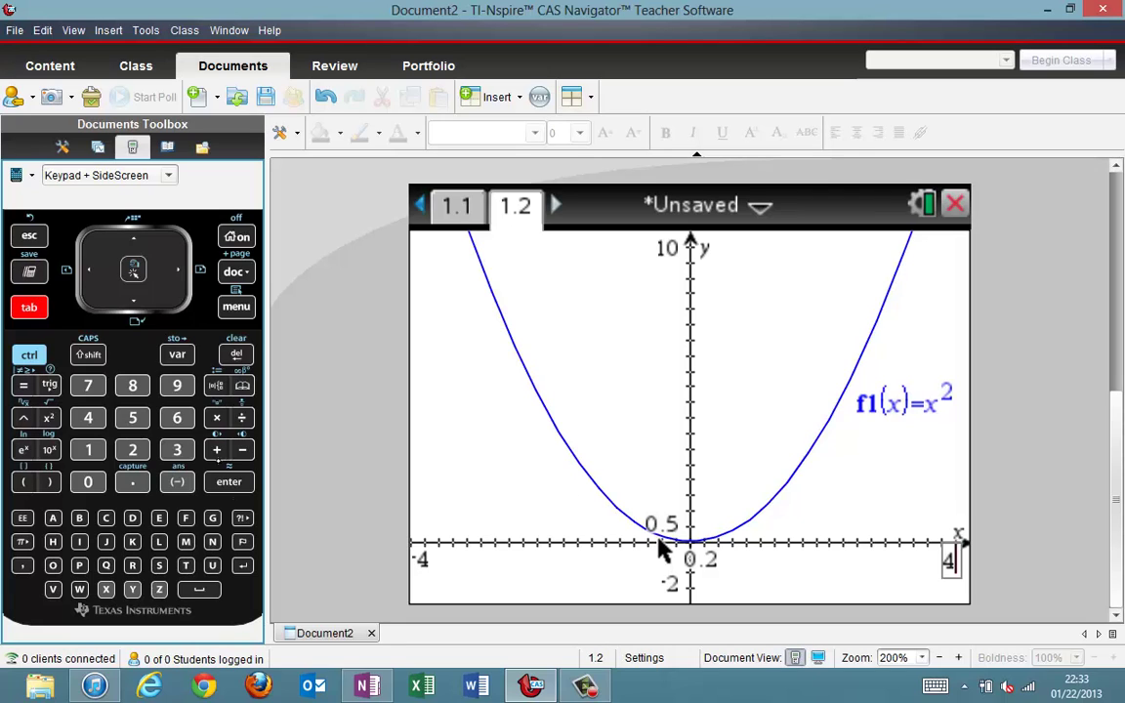
{"action": "key", "text": "Return"}
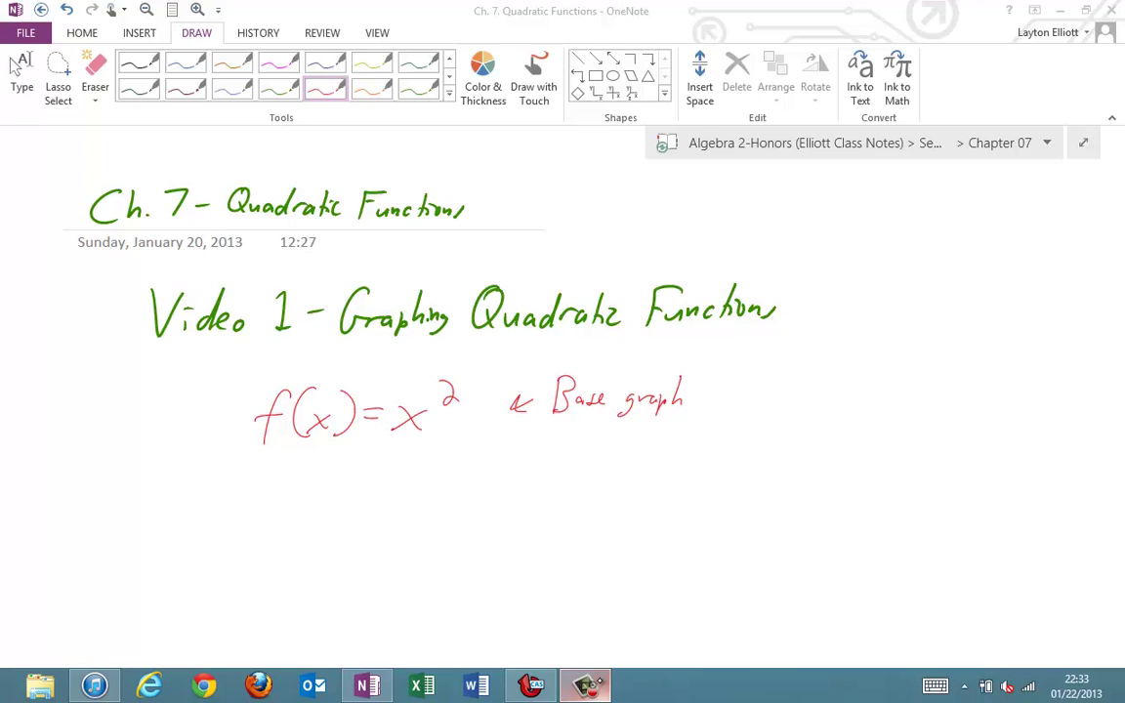
{"action": "left_click", "coordinate": [584, 687]}
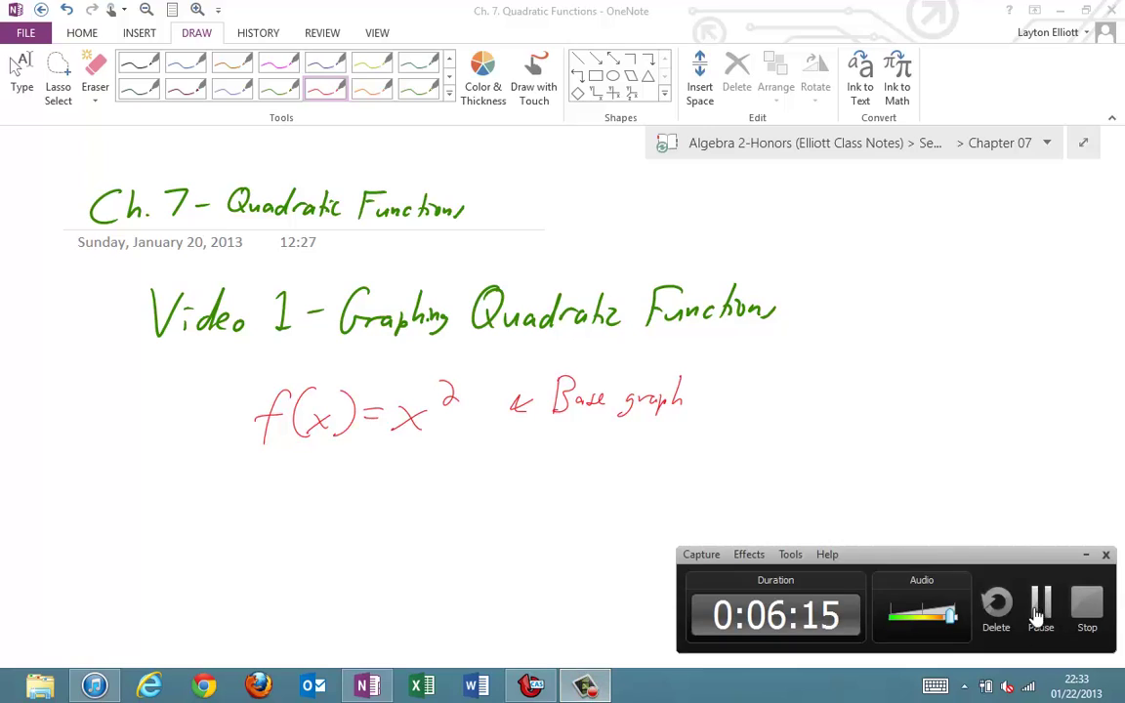